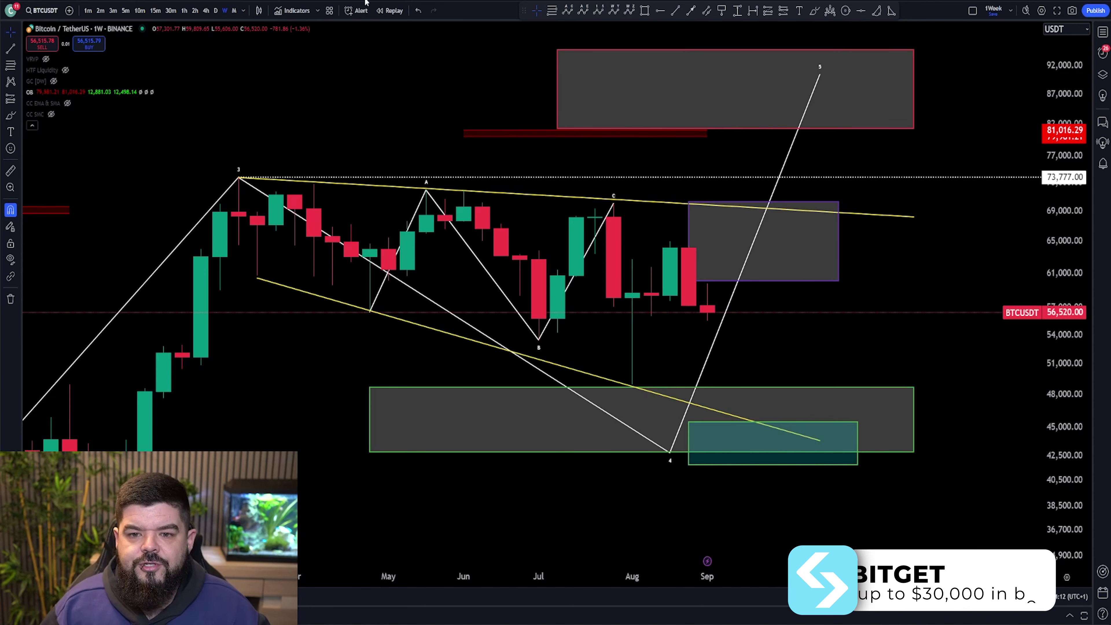
# Circle the weekly price action between the yellow trendlines, and where the upper trendline crosses the purple zone, as temporary brush marks
pyautogui.click(815, 10)
pyautogui.moveTo(726, 214)
pyautogui.mouseDown()
pyautogui.moveTo(332, 192)
pyautogui.moveTo(558, 402)
pyautogui.moveTo(707, 386)
pyautogui.moveTo(670, 211)
pyautogui.mouseUp()
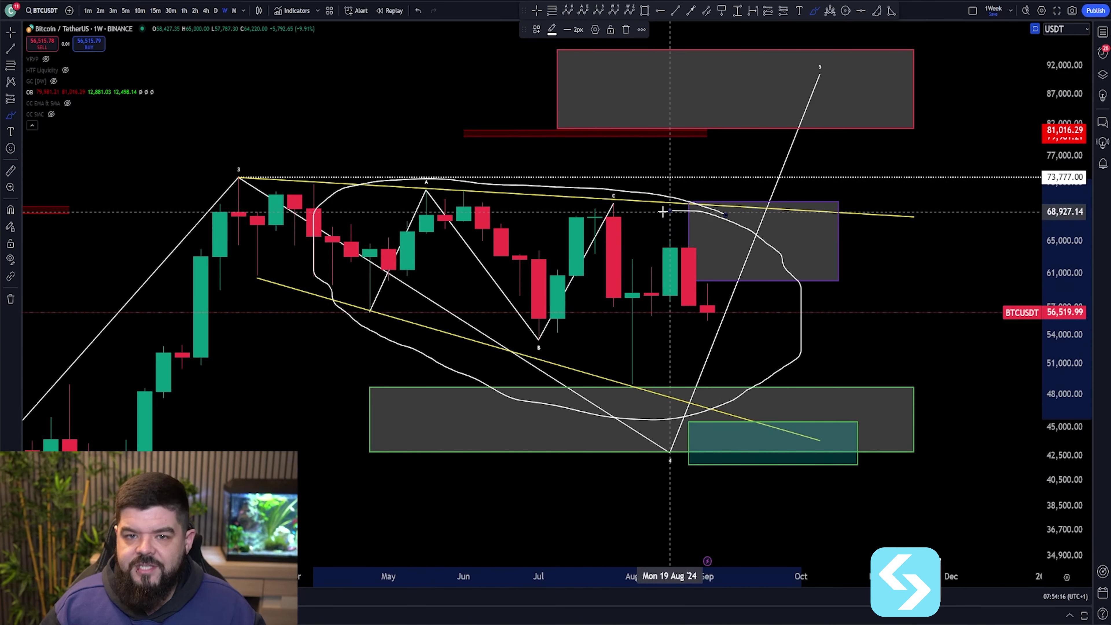
pyautogui.hotkey('ctrl', 'z')
pyautogui.press('ctrl')
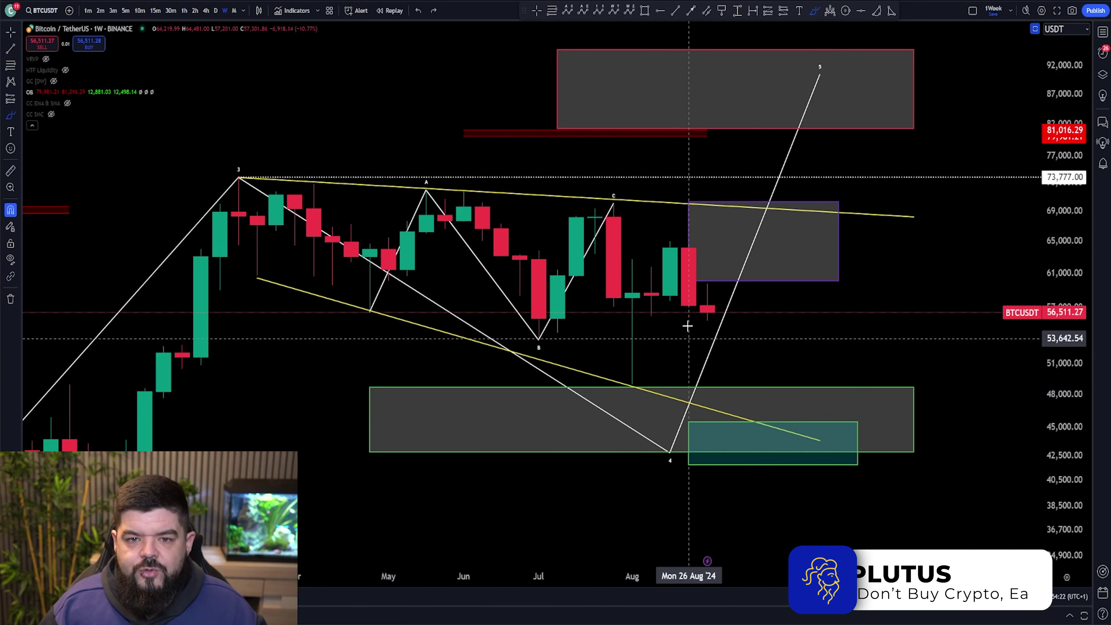
pyautogui.moveTo(744, 195)
pyautogui.mouseDown()
pyautogui.moveTo(707, 188)
pyautogui.moveTo(753, 234)
pyautogui.moveTo(744, 193)
pyautogui.mouseUp()
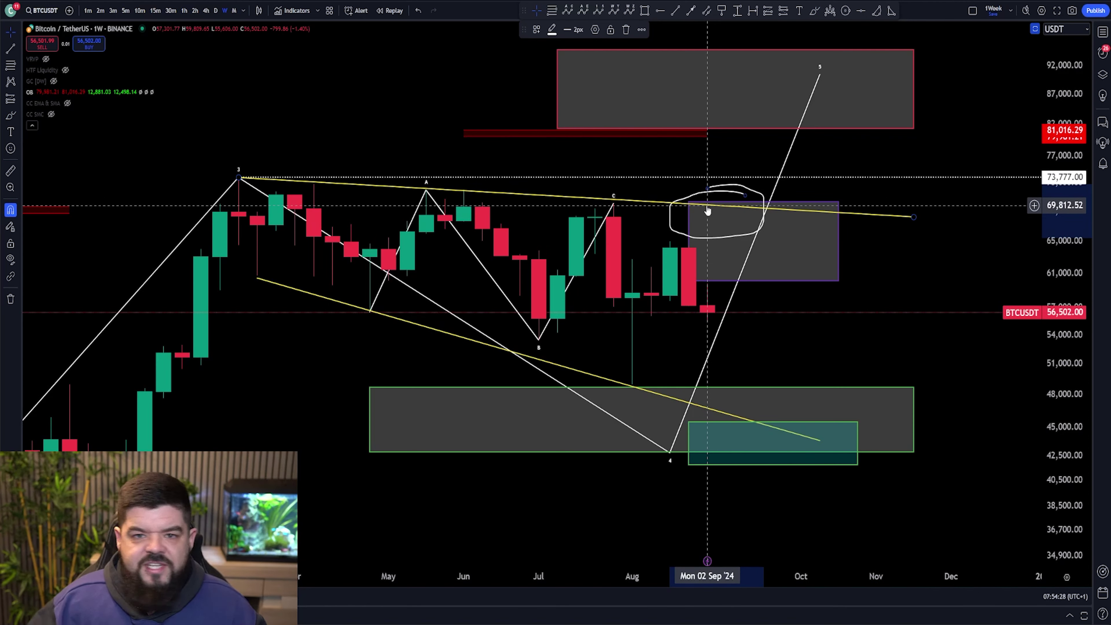
pyautogui.hotkey('ctrl', 'z')
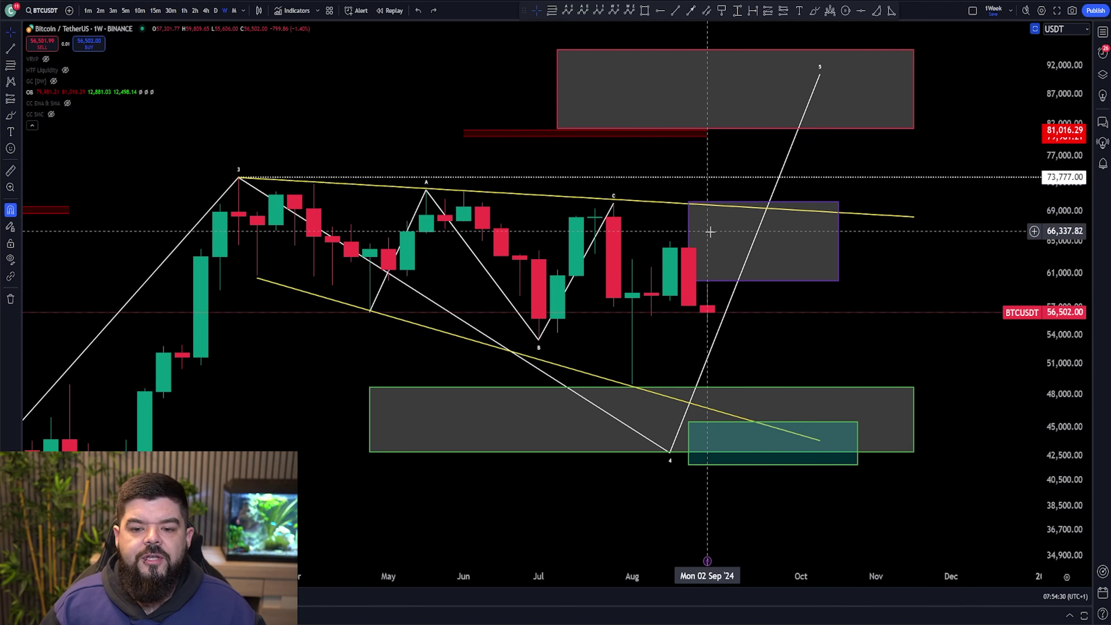
# Select the purple resistance zone beside the latest weekly candles to inspect its price range
pyautogui.moveTo(707, 226)
pyautogui.mouseDown()
pyautogui.moveTo(639, 258)
pyautogui.moveTo(652, 267)
pyautogui.mouseUp()
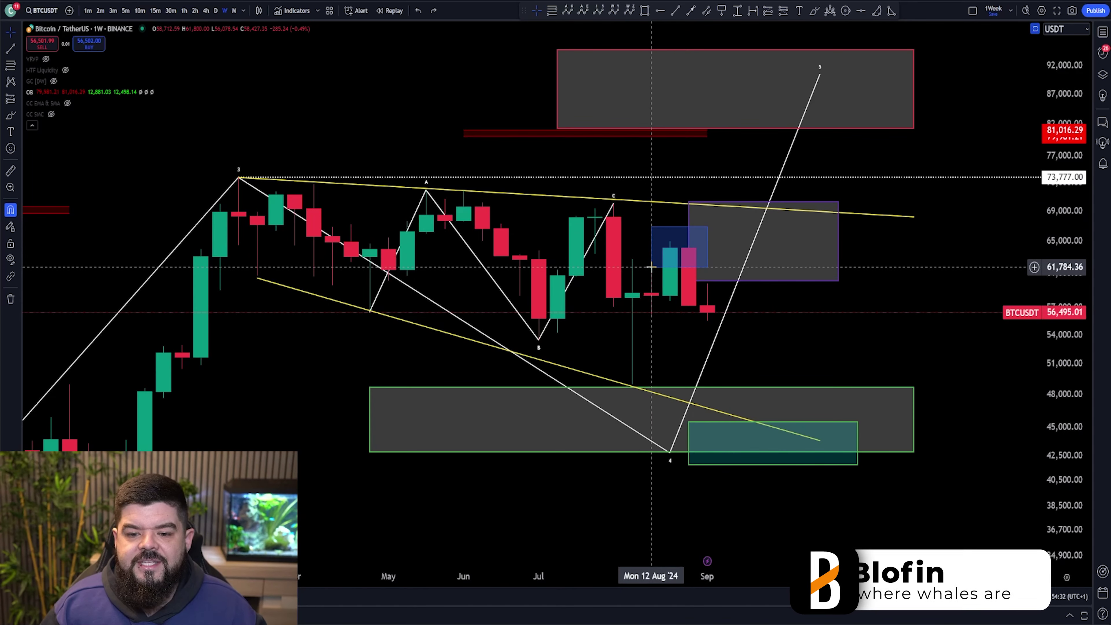
pyautogui.moveTo(652, 267); pyautogui.dragTo(651, 267)
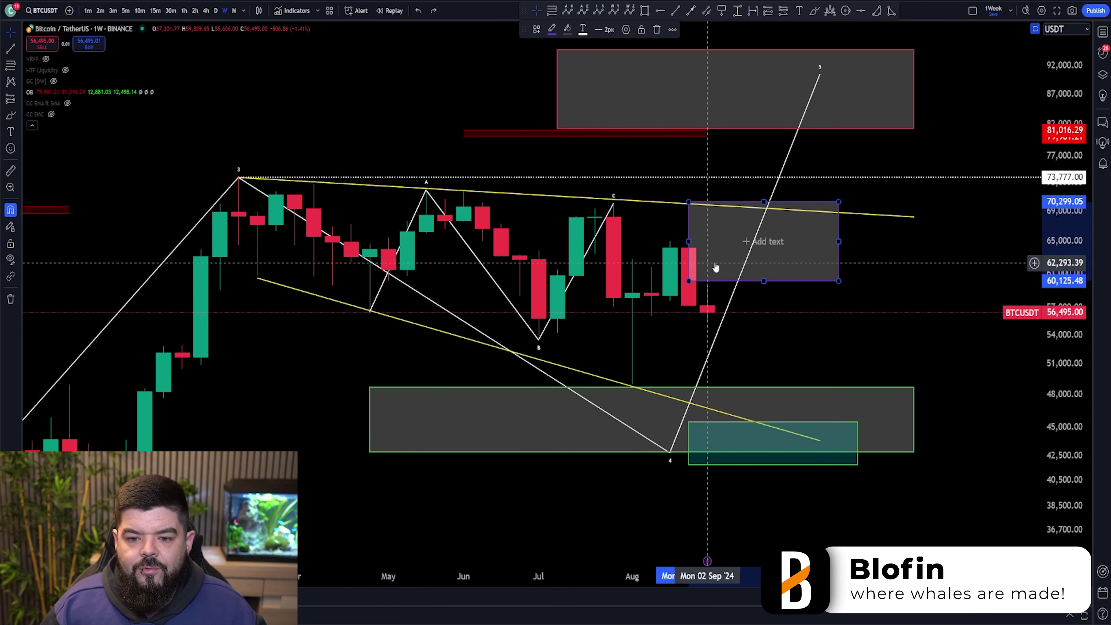
pyautogui.click(688, 239)
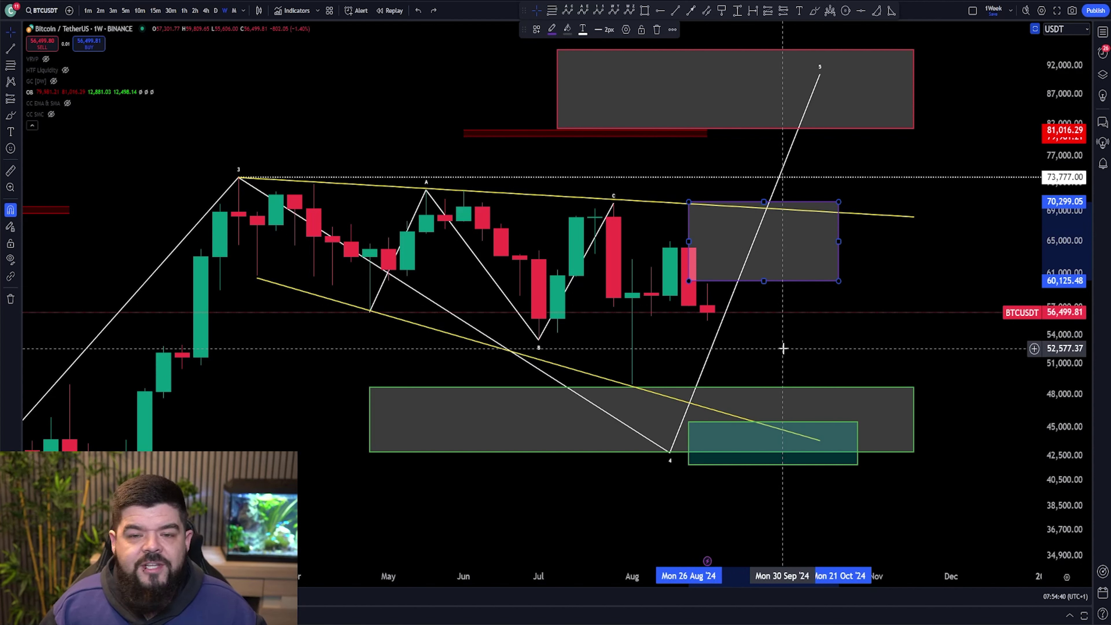
pyautogui.click(784, 328)
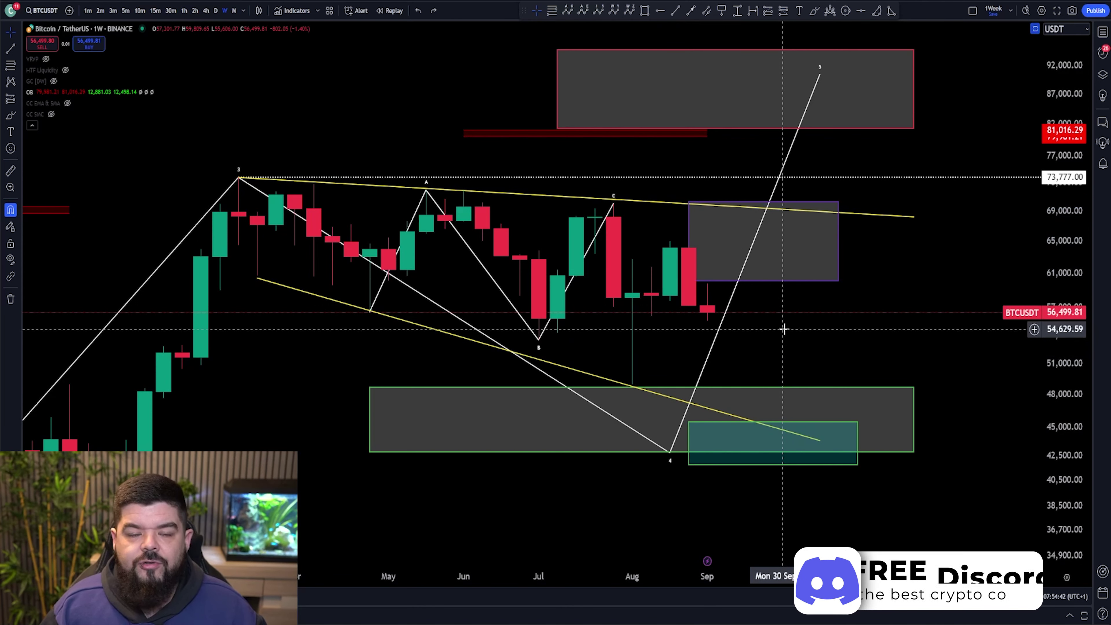
# Draw a temporary yellow arrow from the current weekly candle at 57,301.77 down to about 46,235 at the lower trendline
pyautogui.click(690, 11)
pyautogui.click(708, 307)
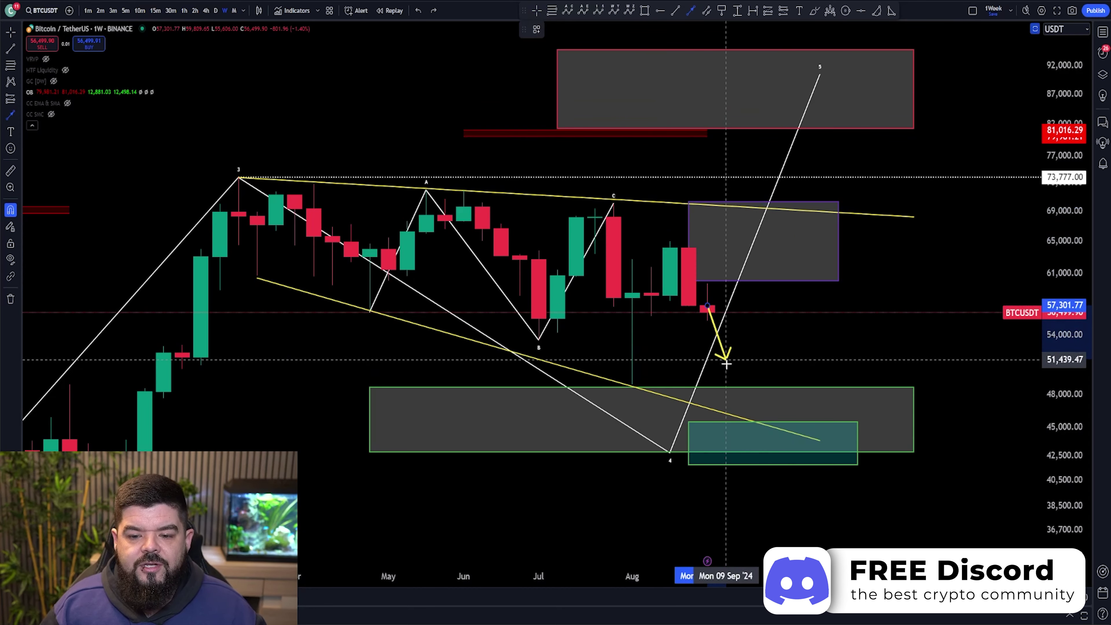
pyautogui.click(745, 414)
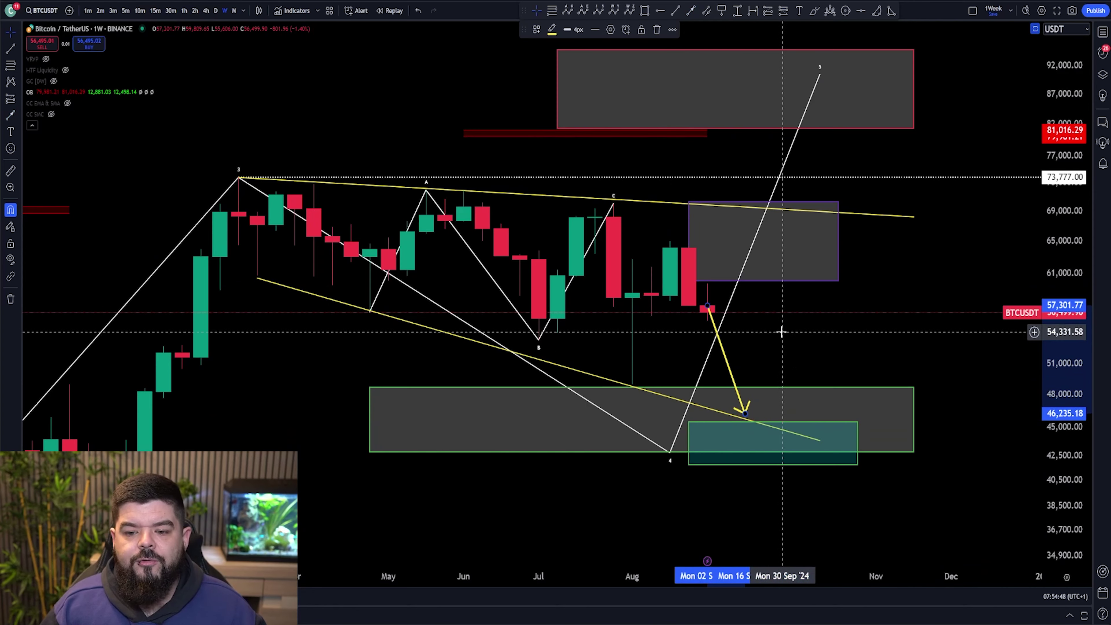
pyautogui.hotkey('ctrl', 'z')
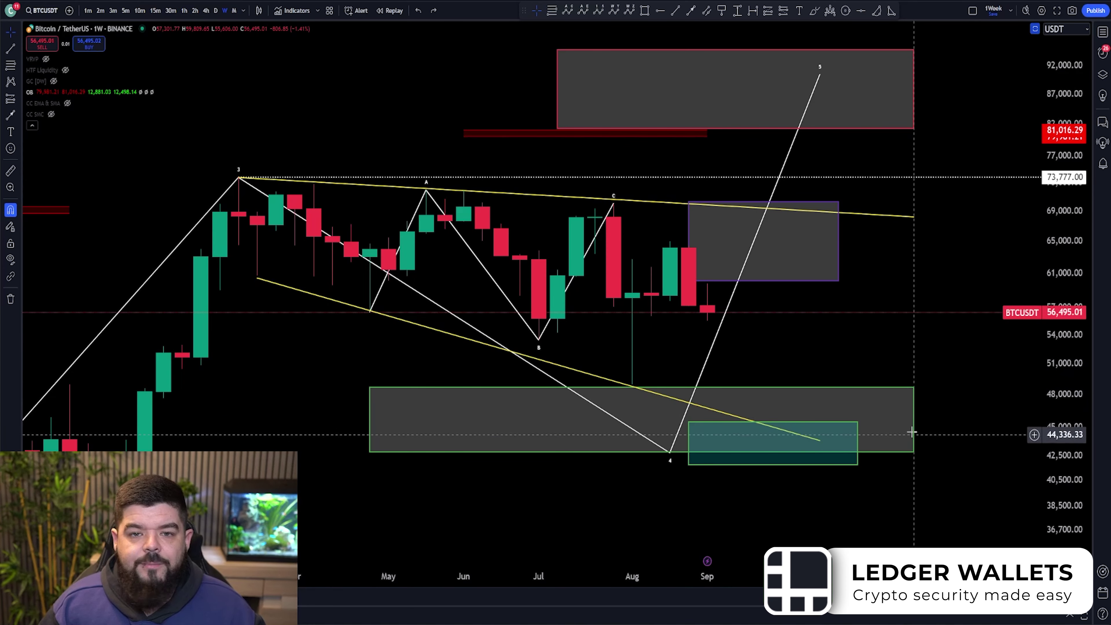
# Inspect the price ranges of the large green support zone and the smaller teal zone overlapping it
pyautogui.click(370, 421)
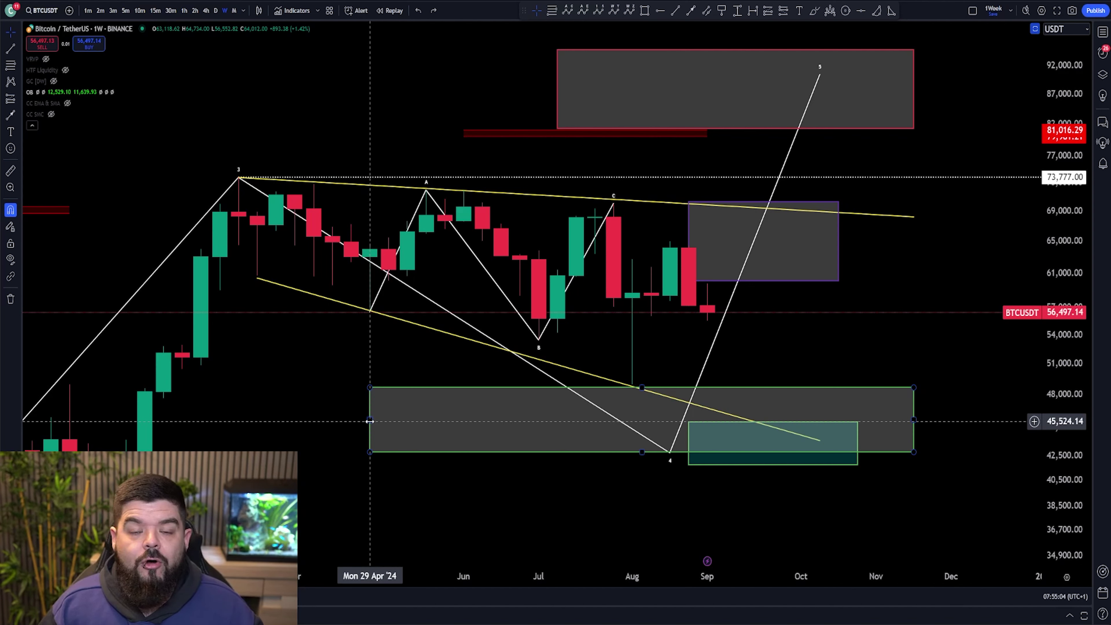
pyautogui.click(369, 421)
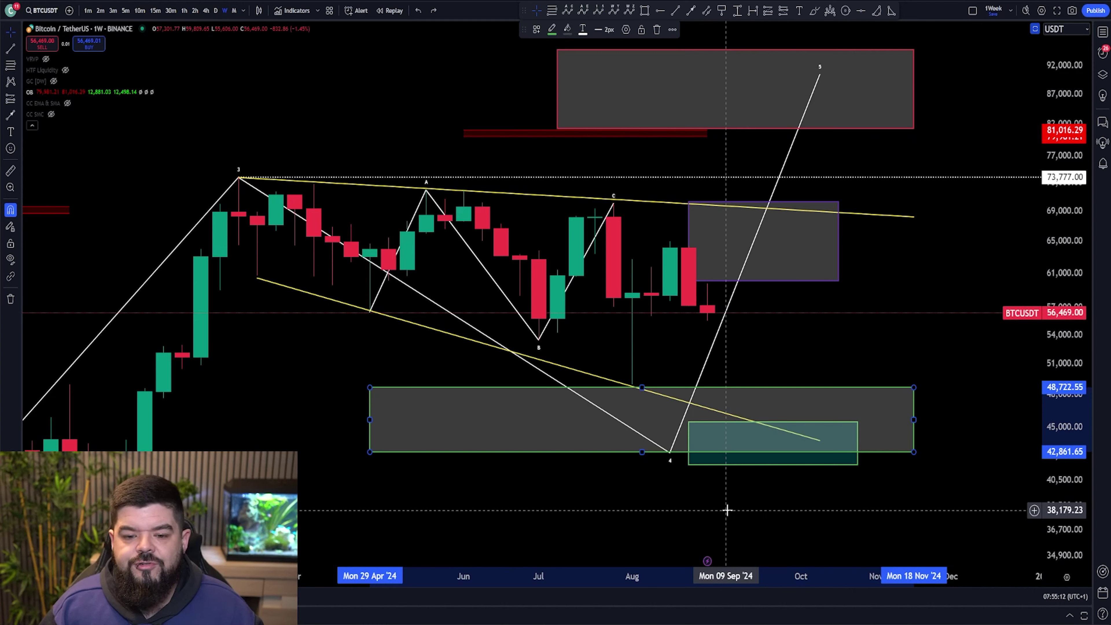
pyautogui.click(858, 442)
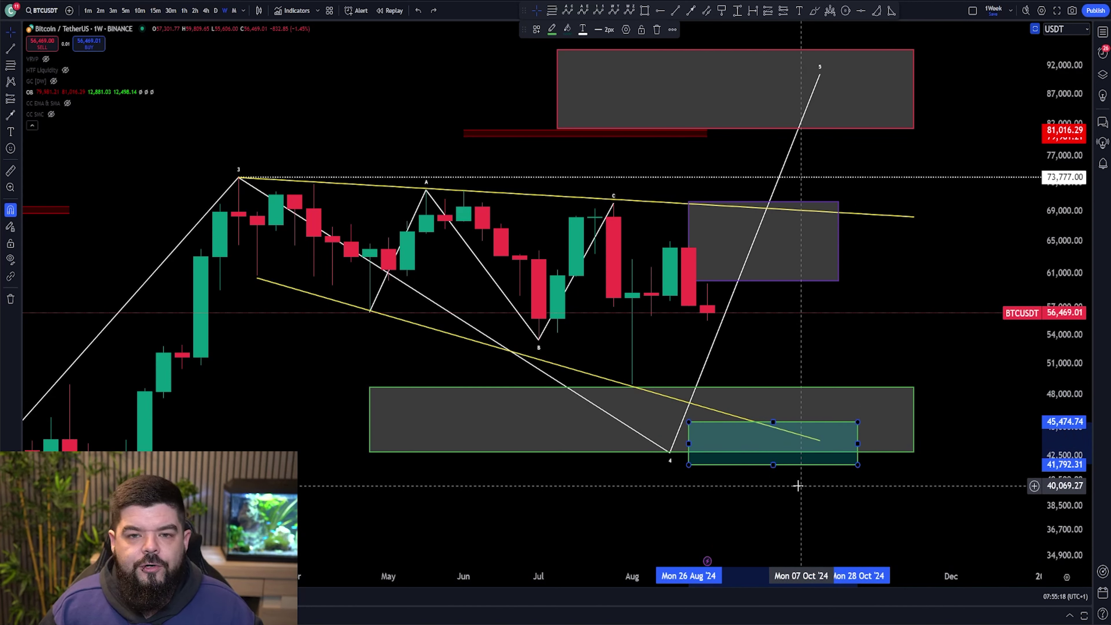
# Sketch a temporary wave pattern from the 73,777 high down to the lower yellow trendline and back up near the upper one
pyautogui.click(567, 11)
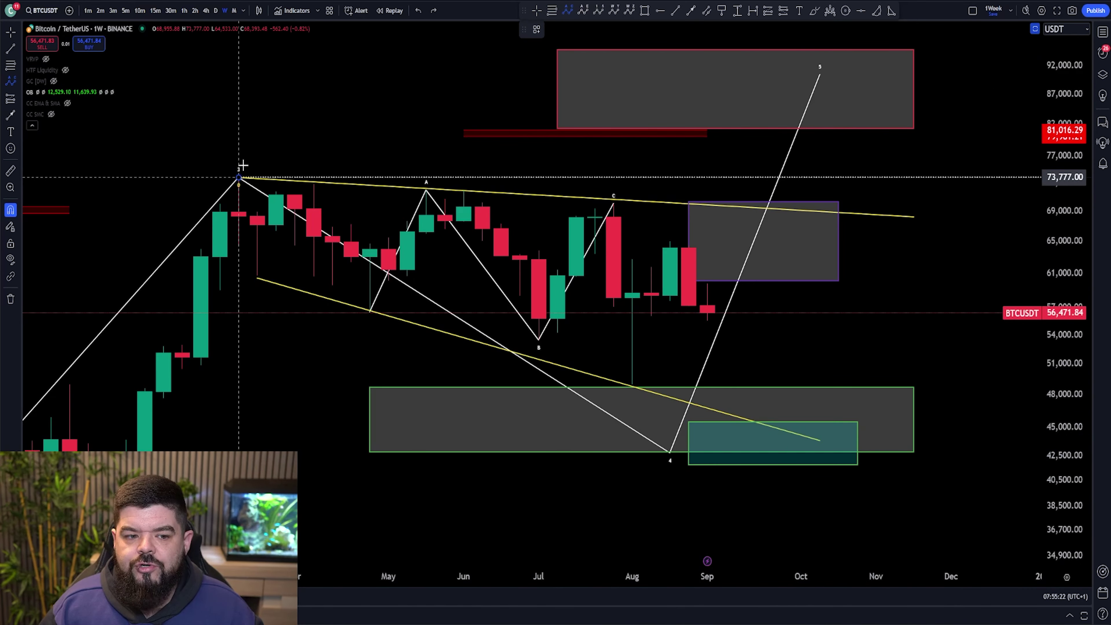
pyautogui.click(239, 178)
pyautogui.click(464, 354)
pyautogui.click(595, 209)
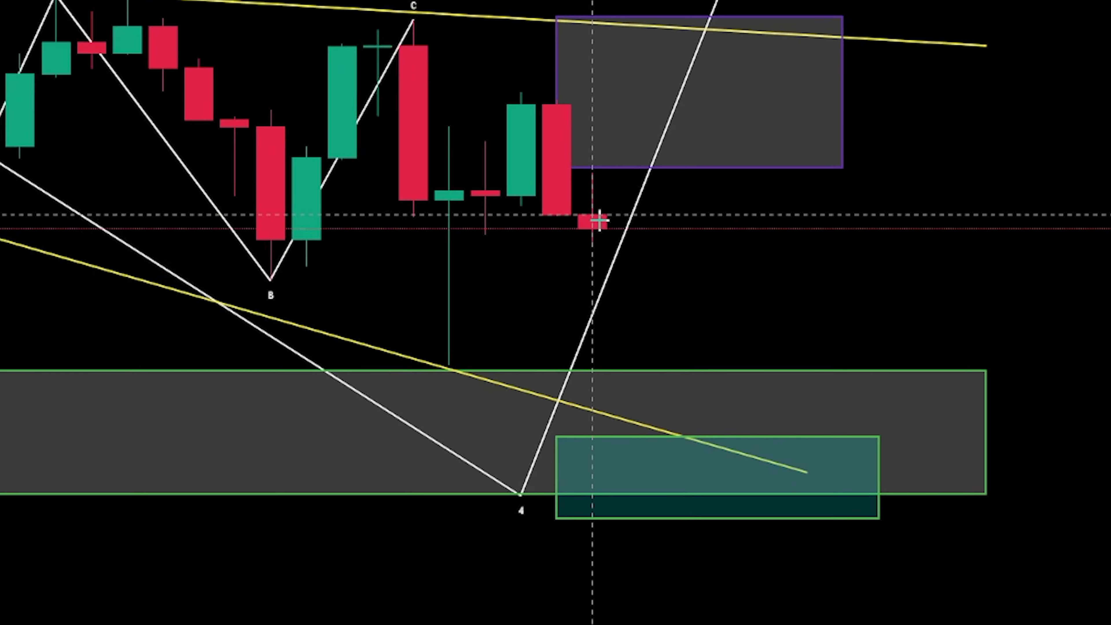
# Measure the potential price drop from the current weekly candle's price to the smaller teal support zone
pyautogui.keyDown('shift'); pyautogui.click(596, 226); pyautogui.keyUp('shift')
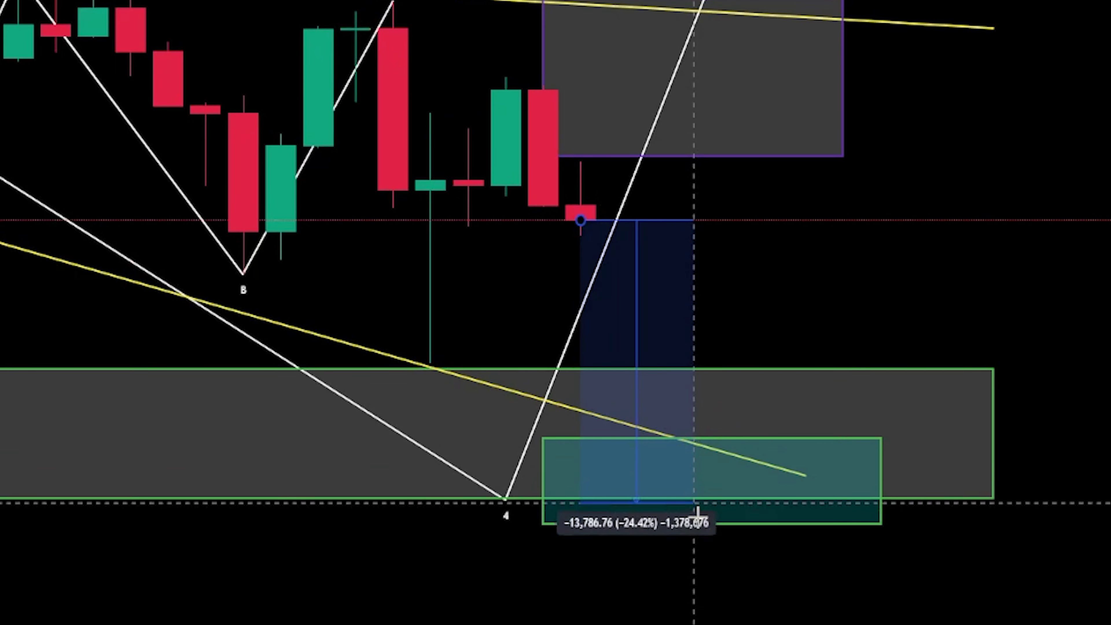
pyautogui.click(697, 525)
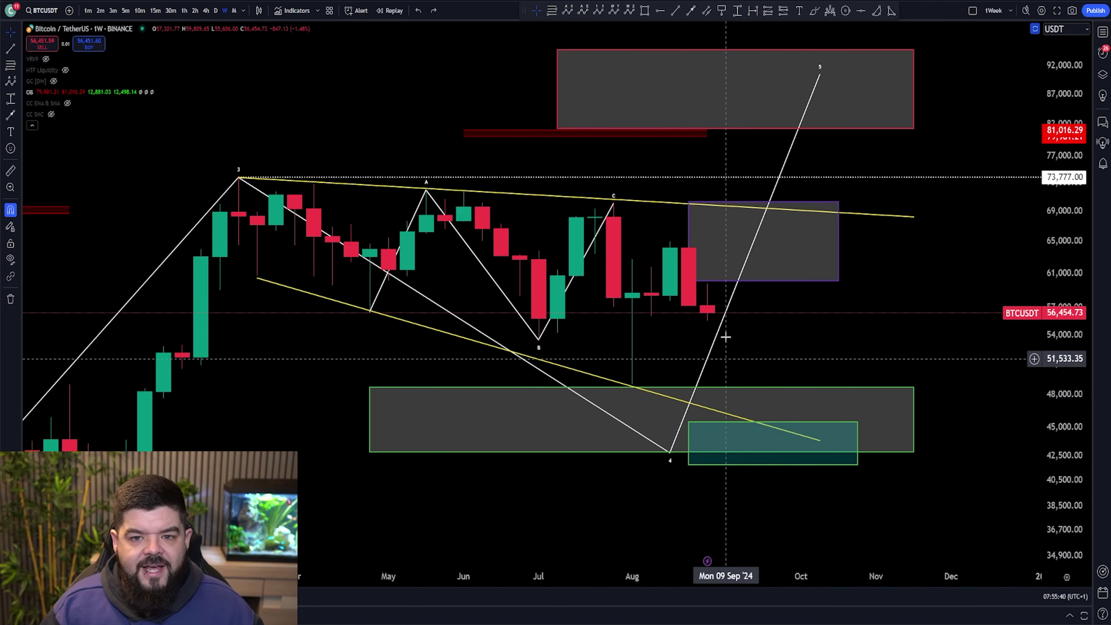
# Mark the 49,000 low of the 5 August candle with a temporary horizontal ray, and inspect the smaller teal support zone
pyautogui.click(660, 10)
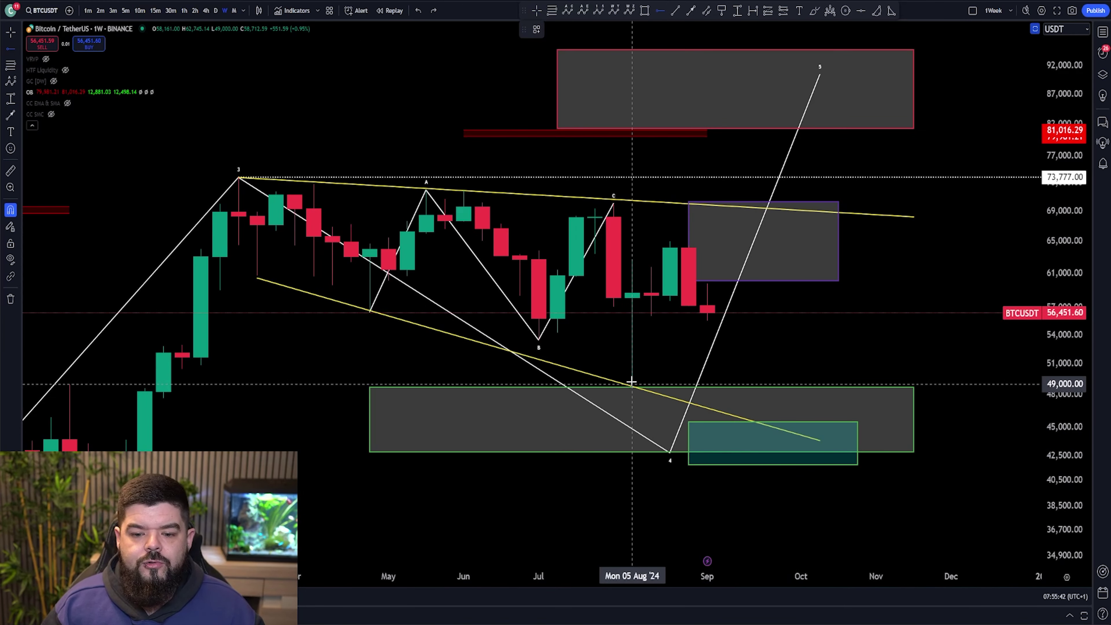
pyautogui.click(633, 384)
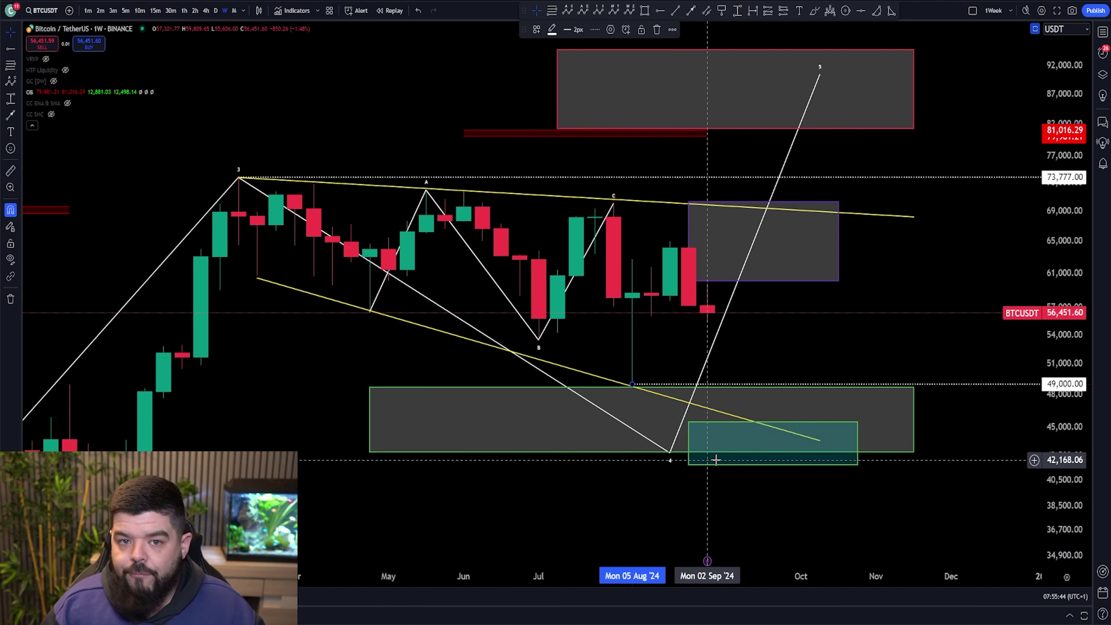
pyautogui.hotkey('ctrl', 'z')
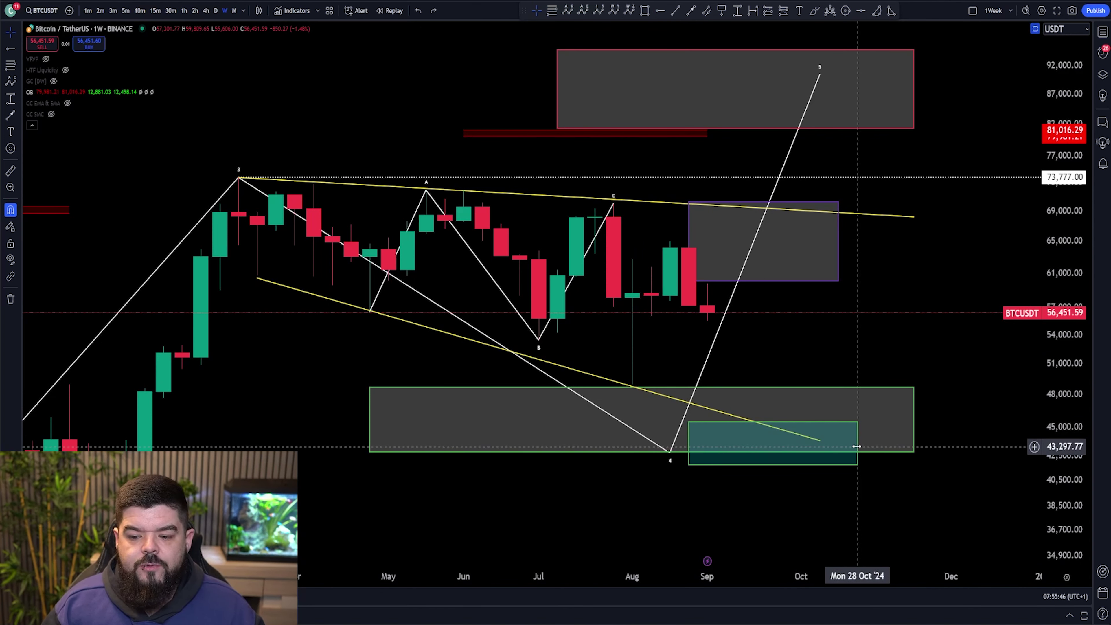
pyautogui.click(857, 446)
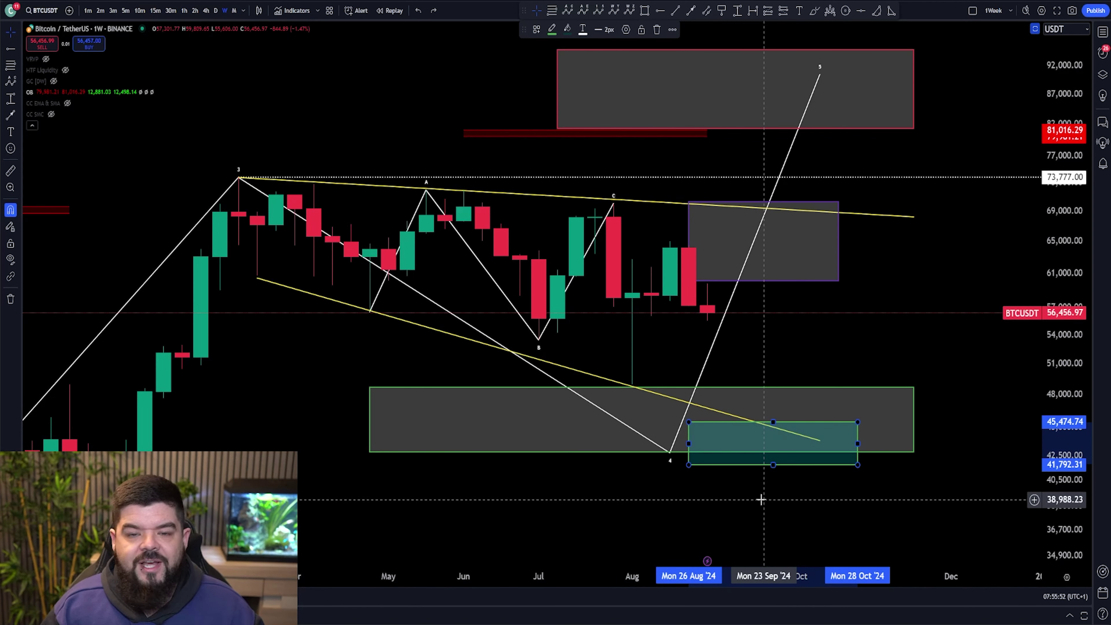
pyautogui.click(786, 338)
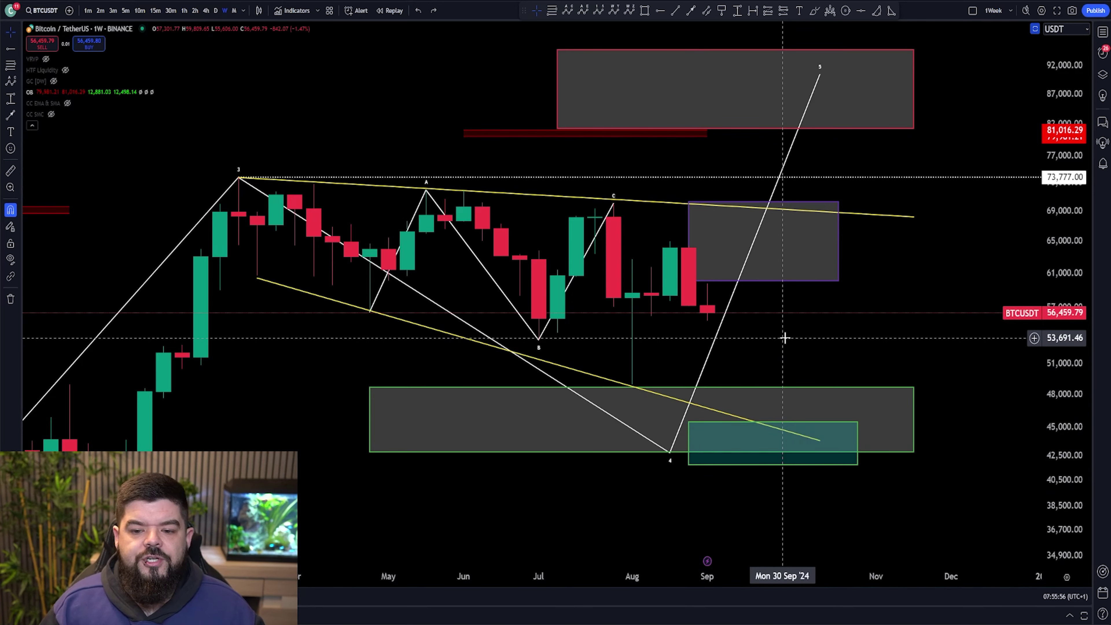
# Draw a temporary Fibonacci retracement from the 49,000 low to the 65,000 high to check its levels, and delete it
pyautogui.click(552, 10)
pyautogui.click(632, 384)
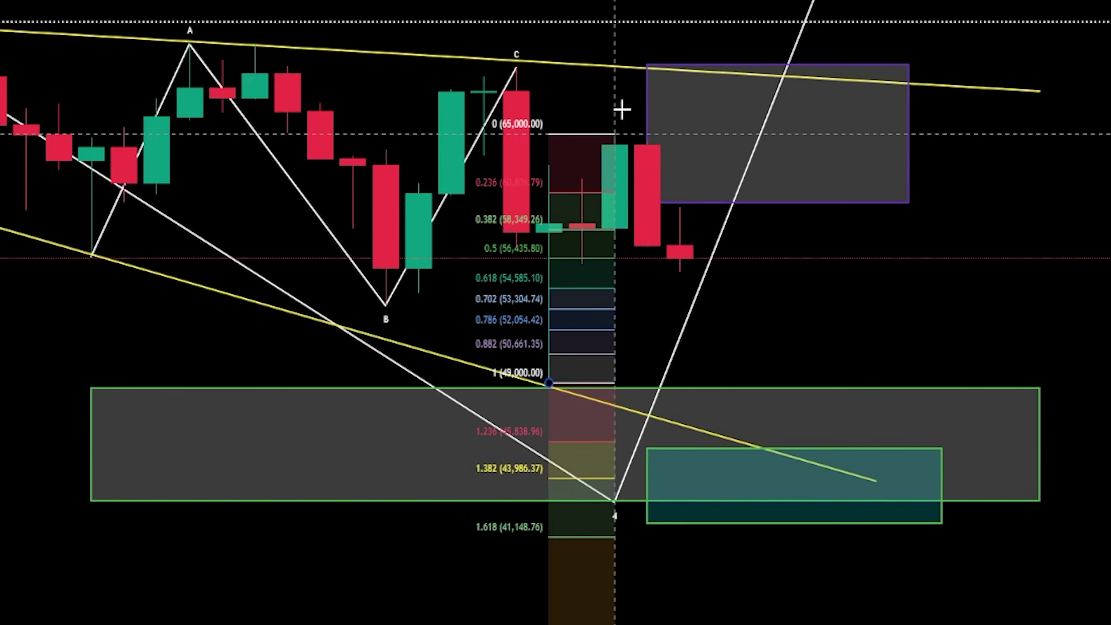
pyautogui.click(624, 110)
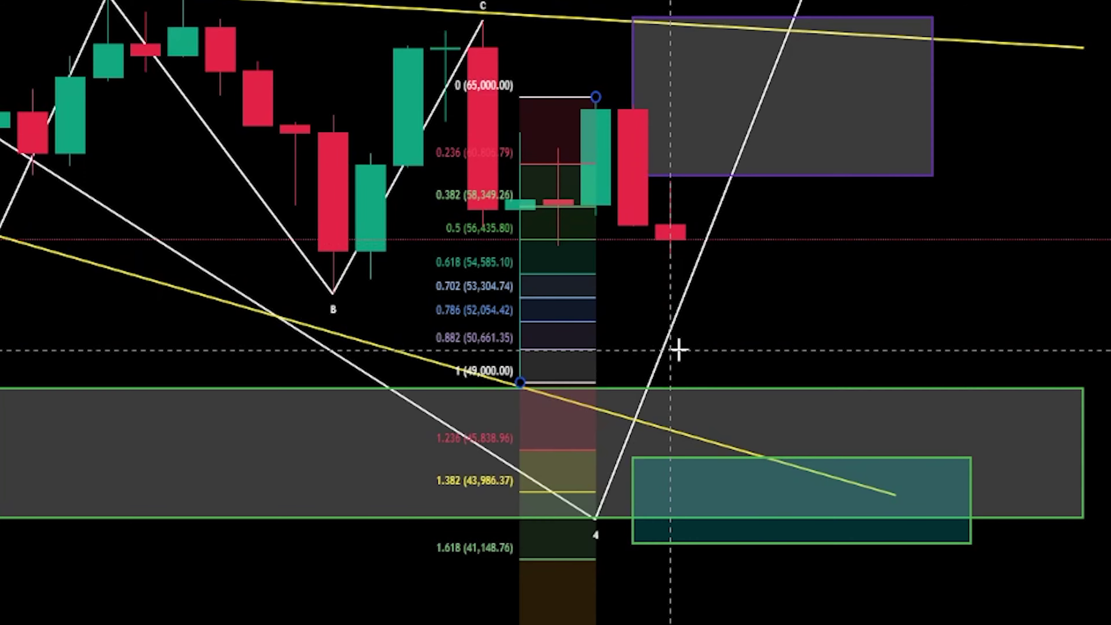
pyautogui.press('Delete')
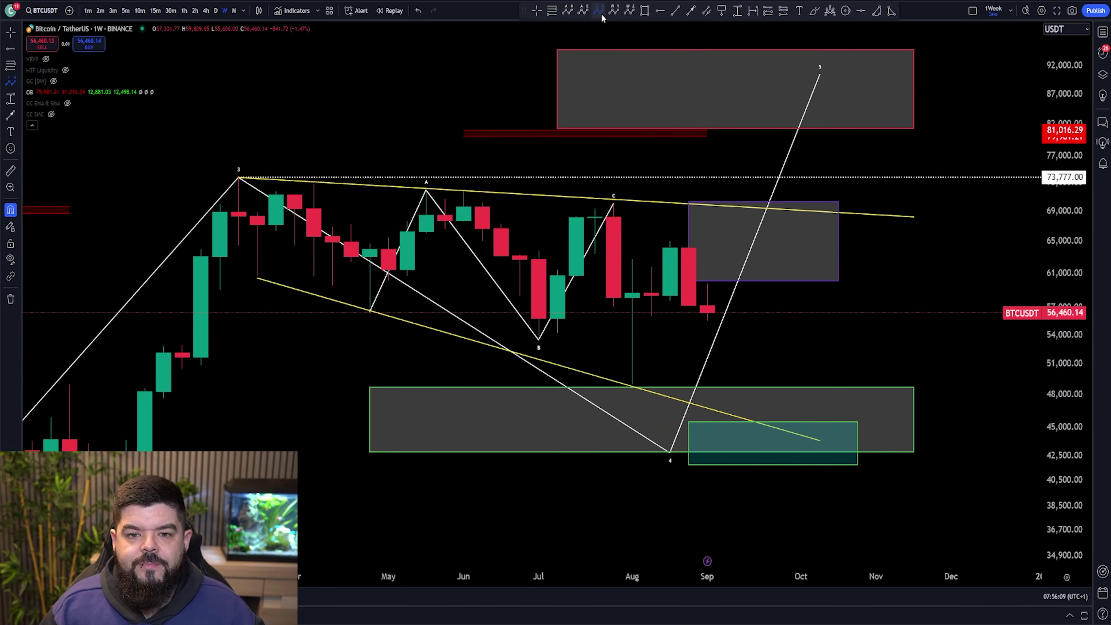
# Project a temporary Elliott impulse wave from the 49,000 low through 65,000, about 51,066, 80,482 and 68,115 to about 91,355
pyautogui.click(633, 385)
pyautogui.click(670, 241)
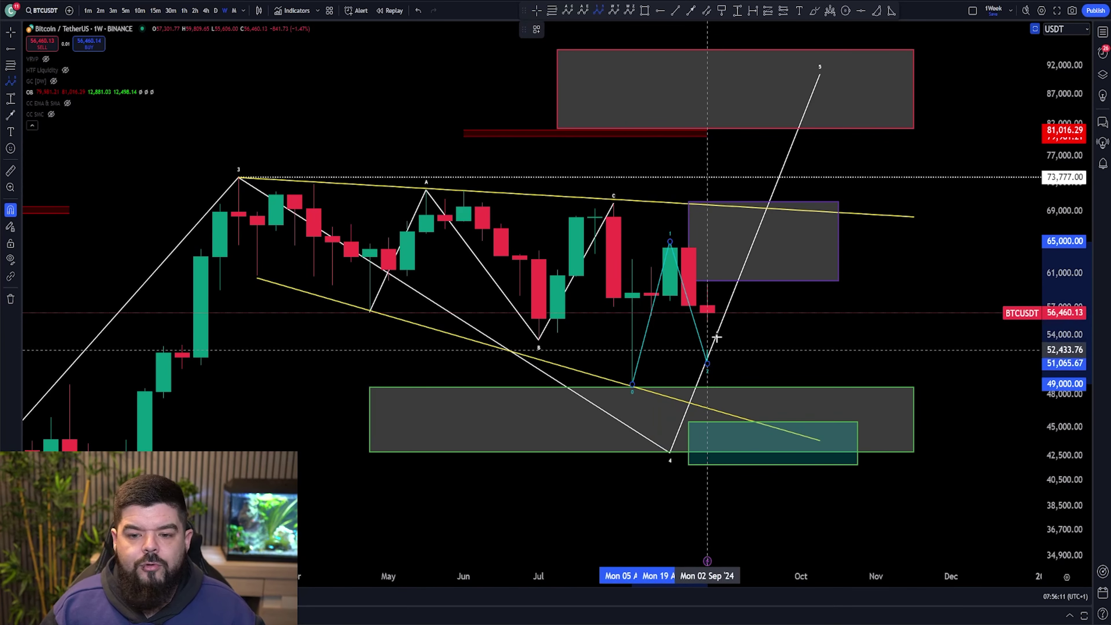
pyautogui.click(708, 364)
pyautogui.click(783, 133)
pyautogui.click(801, 218)
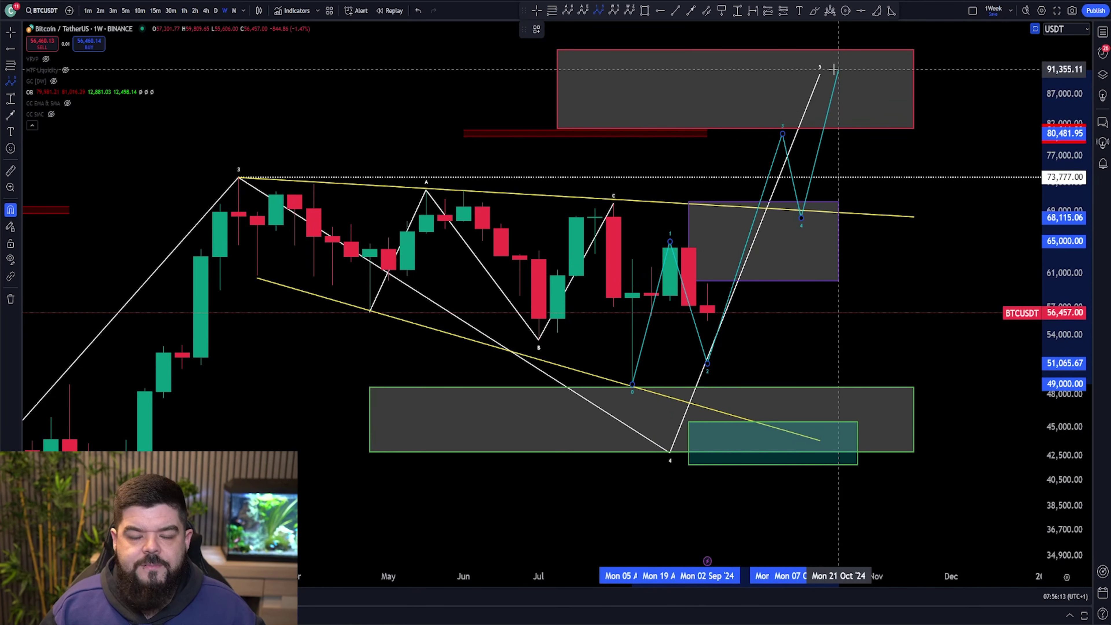
pyautogui.click(838, 70)
pyautogui.hotkey('ctrl', 'z')
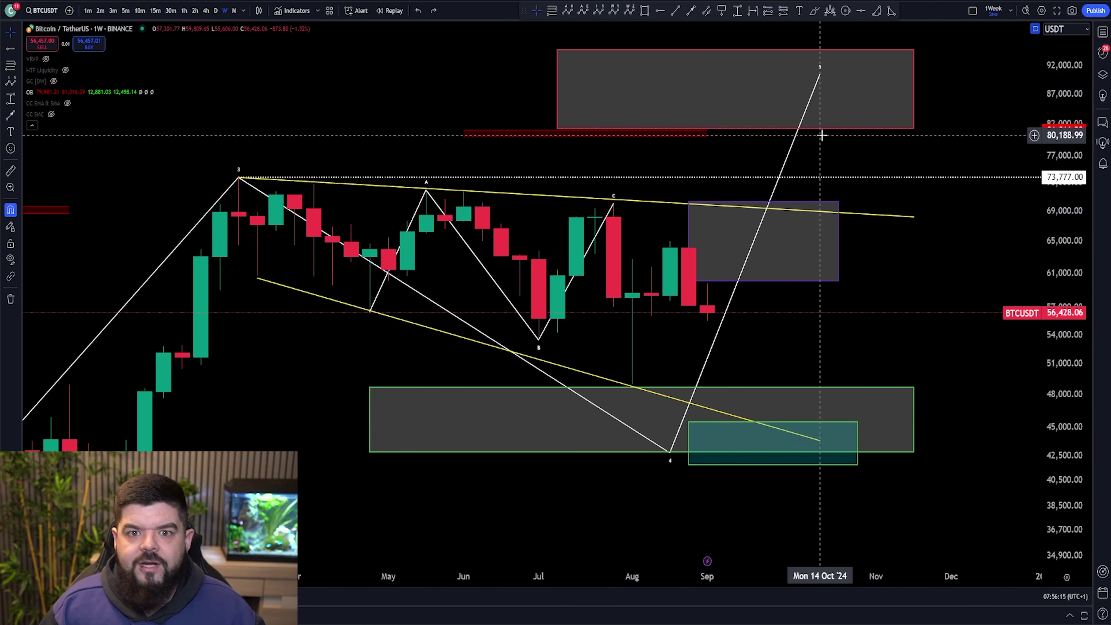
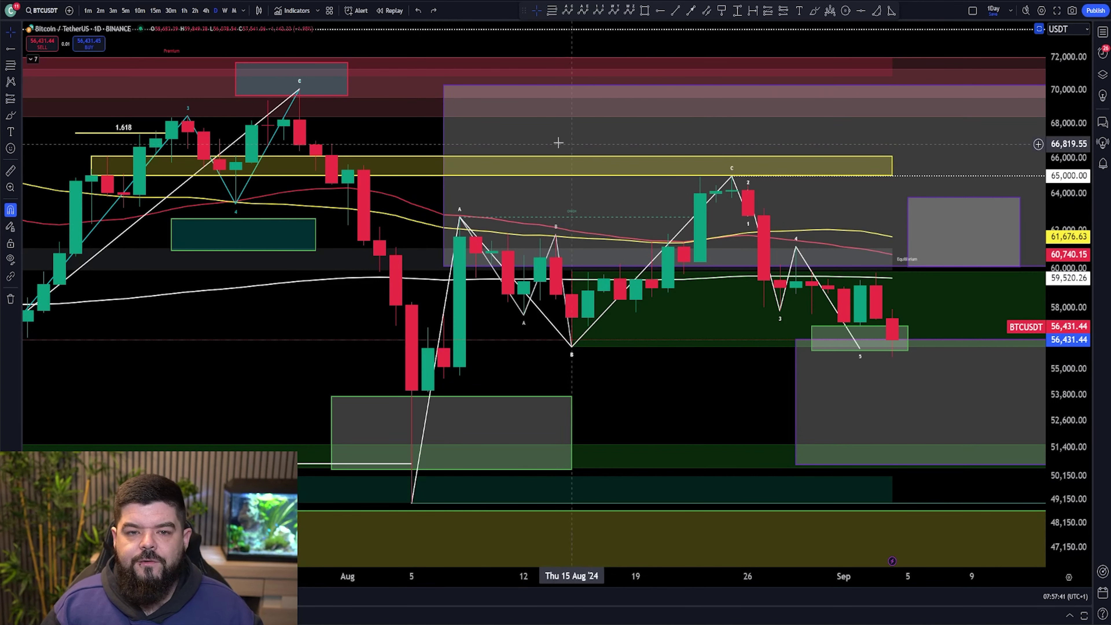
# Inspect the price range of the yellow resistance zone near the wave C high on the daily chart
pyautogui.click(90, 160)
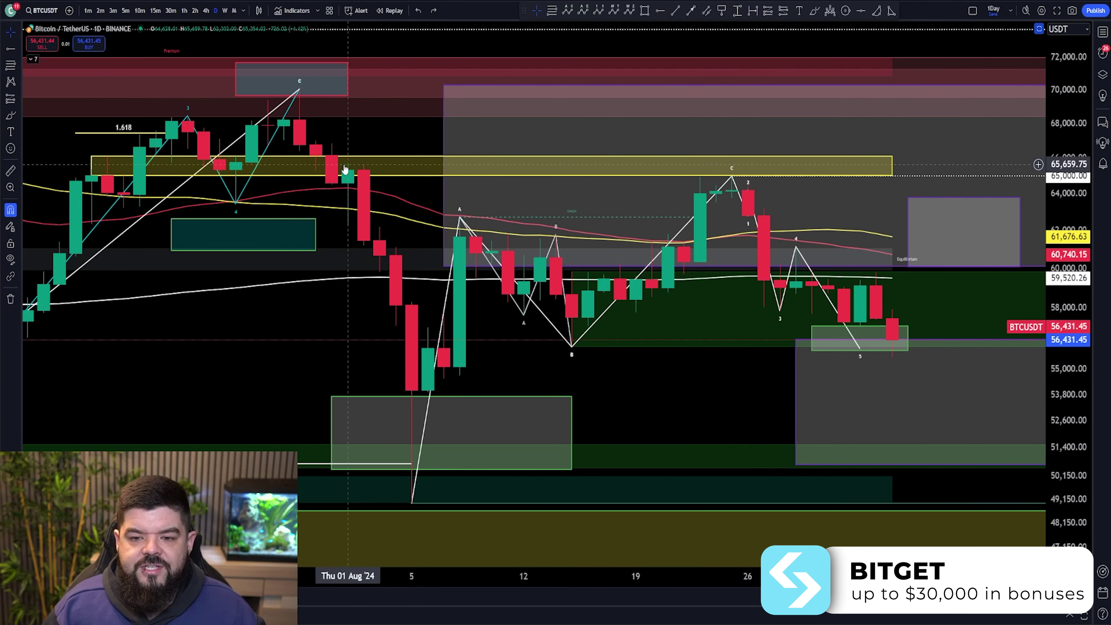
pyautogui.click(740, 174)
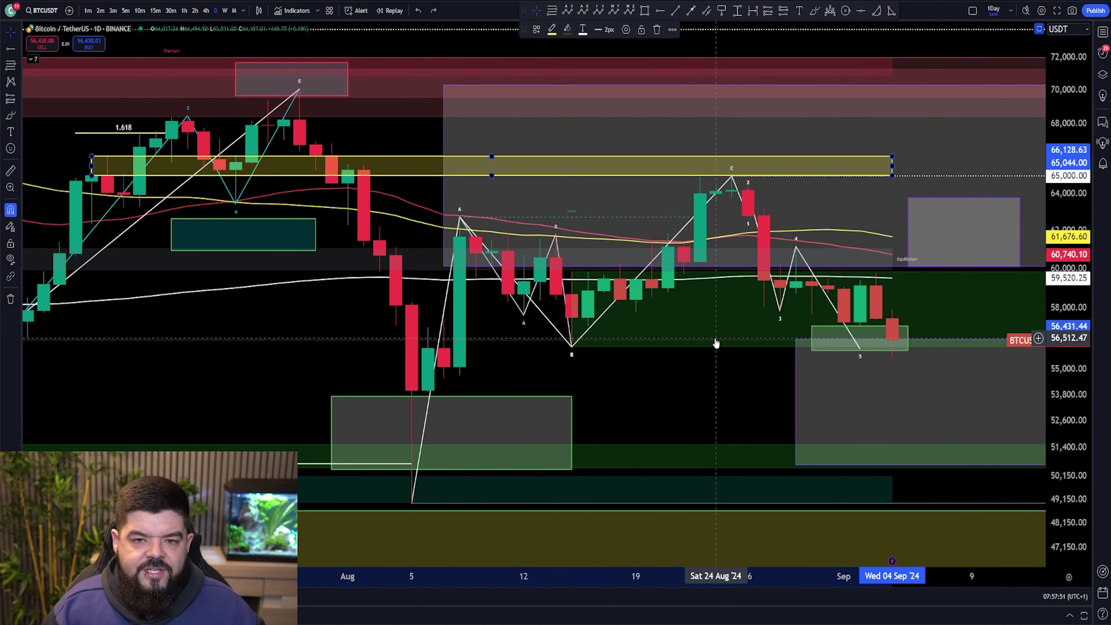
pyautogui.click(715, 353)
# Draw a Fibonacci retracement on the daily chart from the 70,079.99 high to the 49,000 low of 5 August
pyautogui.click(552, 10)
pyautogui.click(299, 89)
pyautogui.click(412, 502)
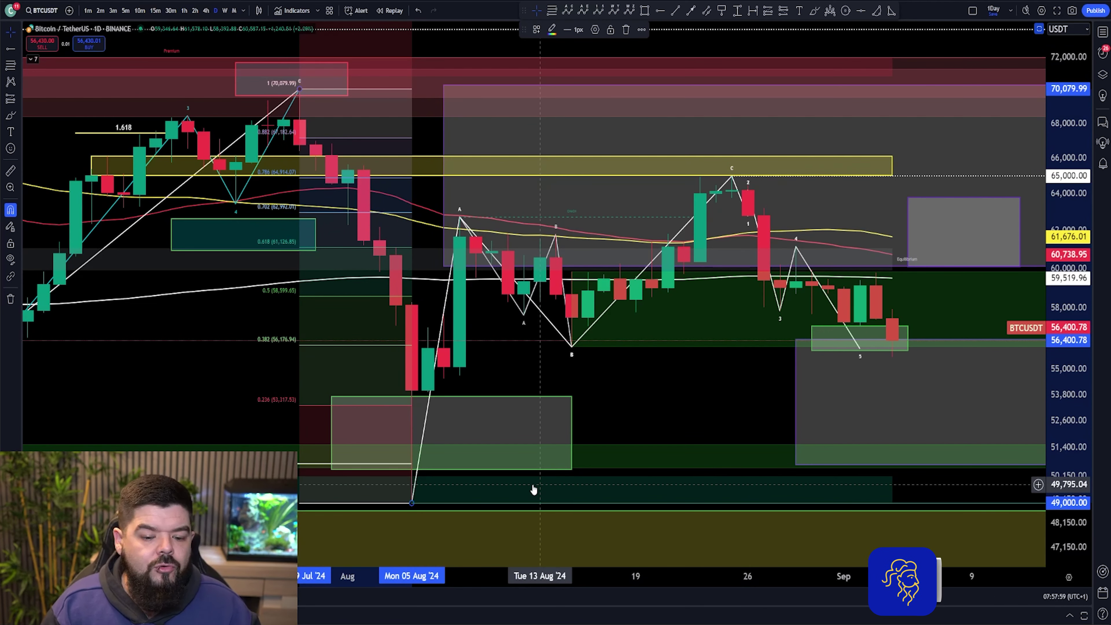
# Examine the latest daily candles around early September and inspect the small green support zone at wave 5
pyautogui.press('Right')
pyautogui.press('Right')
pyautogui.press('Right')
pyautogui.press('Right')
pyautogui.press('Right')
pyautogui.press('Right')
pyautogui.press('Right')
pyautogui.press('Right')
pyautogui.press('Right')
pyautogui.press('Right')
pyautogui.press('Right')
pyautogui.press('Right')
pyautogui.press('Right')
pyautogui.press('Right')
pyautogui.press('Right')
pyautogui.press('Right')
pyautogui.press('Right')
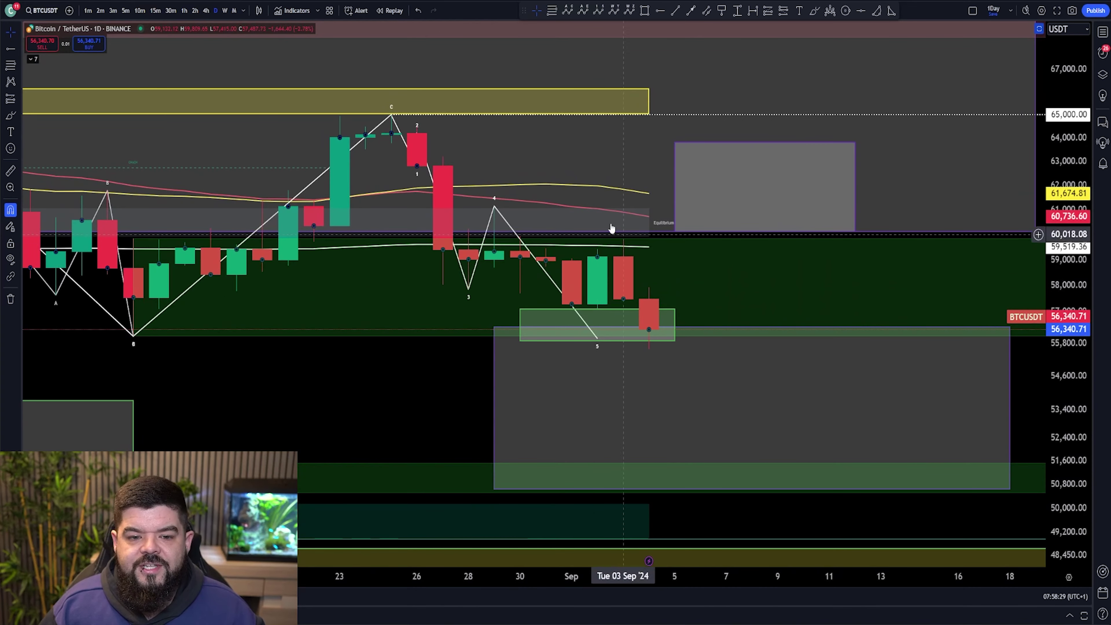
pyautogui.click(623, 319)
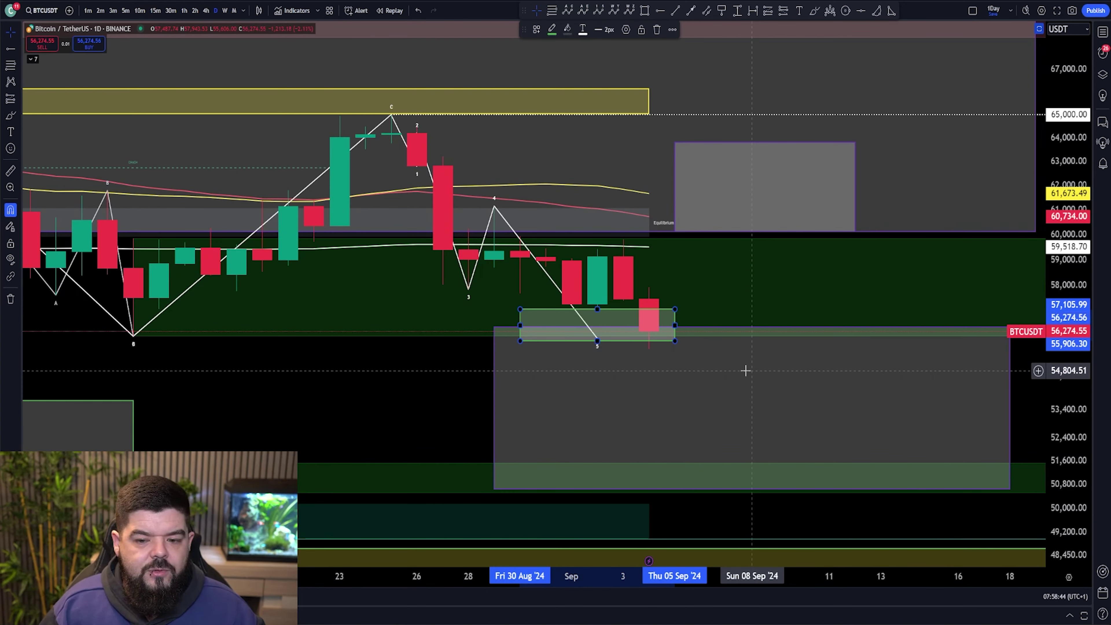
# Draw a temporary arrow from the 4 September low at 55,606 back to the wave B low at 56,078.54, and delete it
pyautogui.click(707, 303)
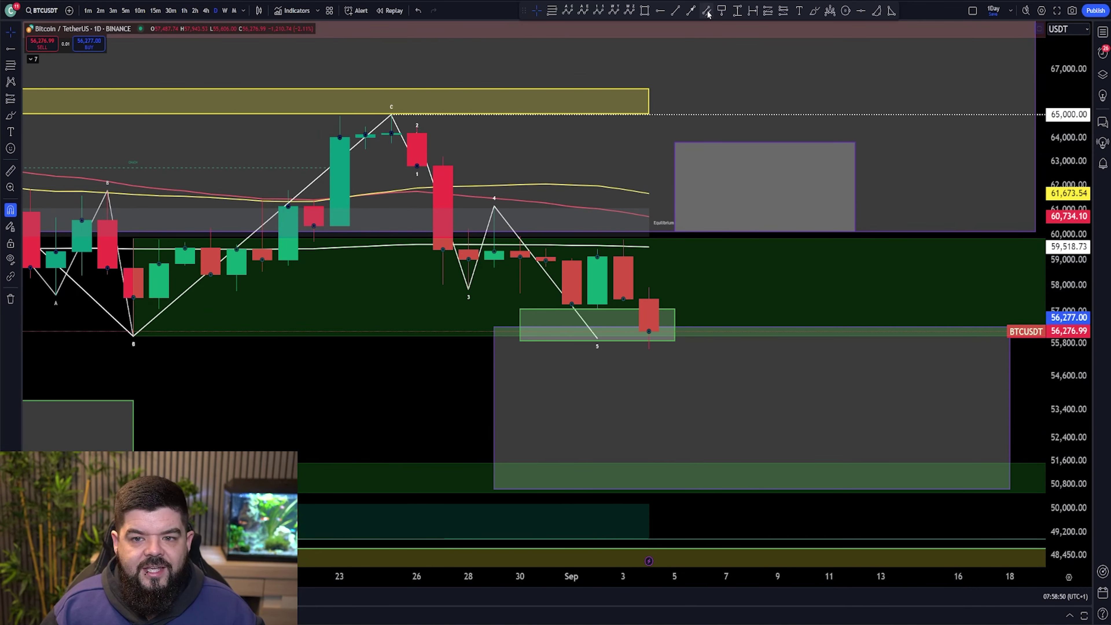
pyautogui.click(690, 11)
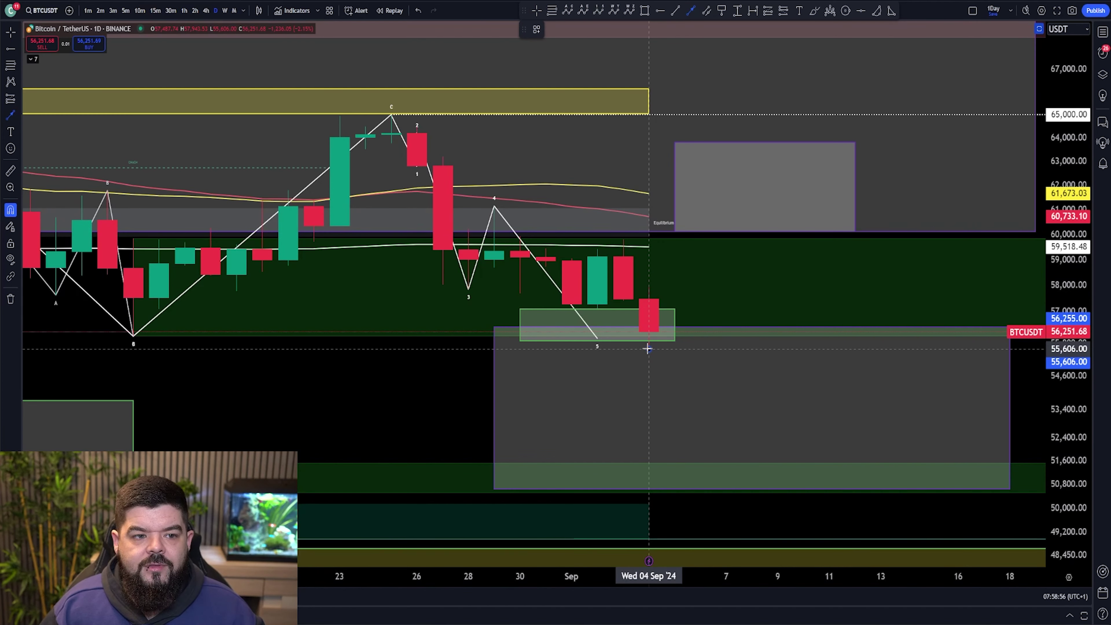
pyautogui.moveTo(649, 349); pyautogui.dragTo(133, 336)
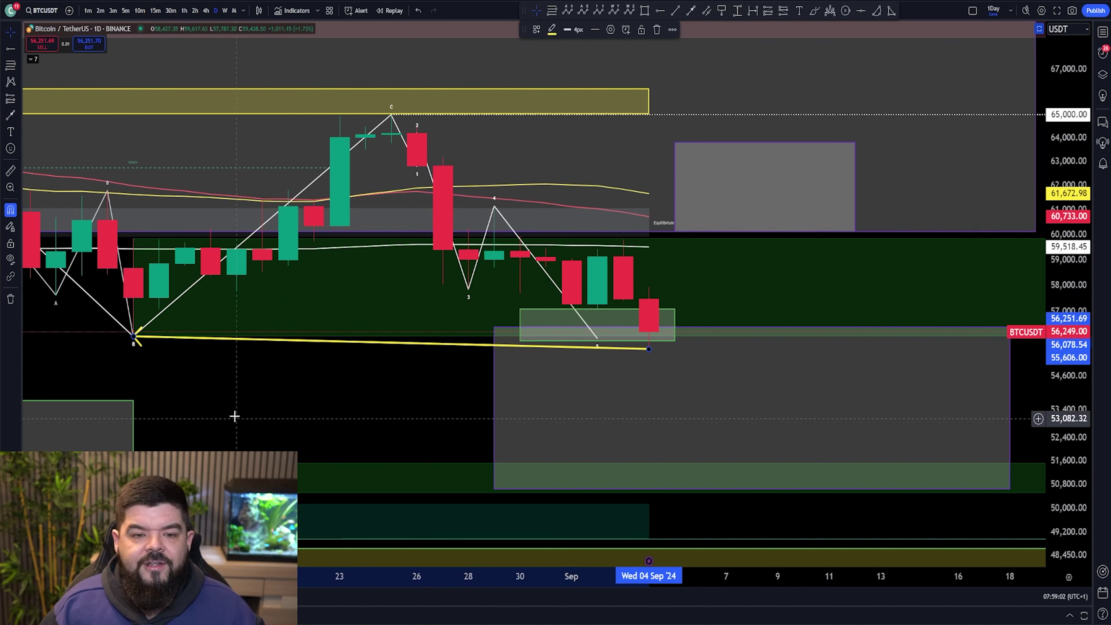
pyautogui.rightClick(149, 375)
pyautogui.moveTo(134, 339); pyautogui.dragTo(572, 310)
pyautogui.click(652, 32)
pyautogui.scroll(-2, 671, 199)
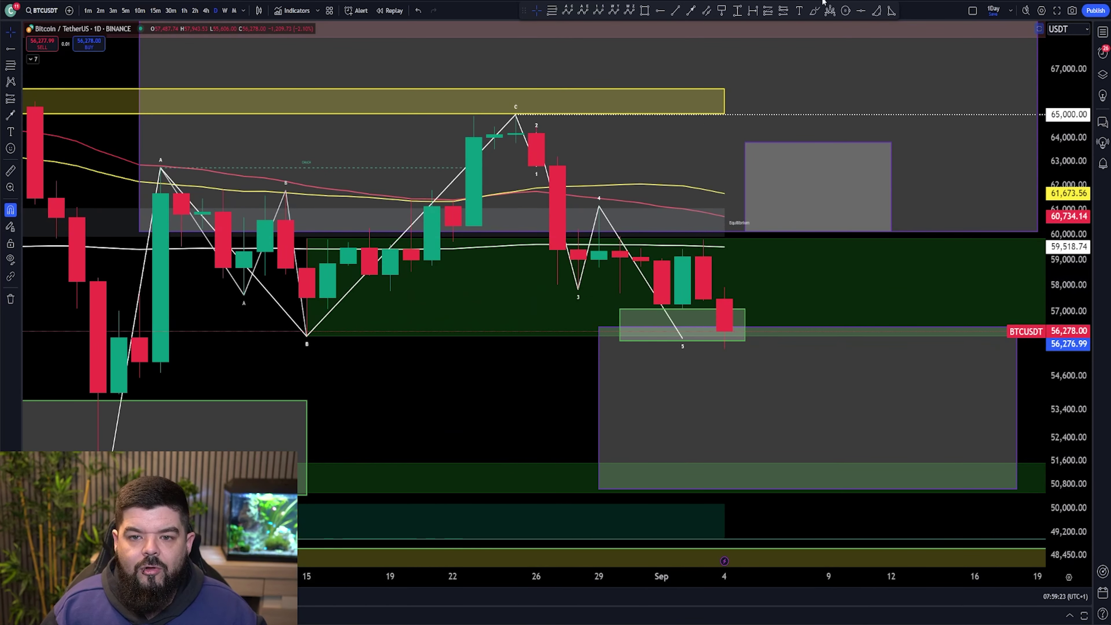
pyautogui.click(690, 9)
pyautogui.moveTo(348, 351); pyautogui.dragTo(494, 127)
pyautogui.press('Escape')
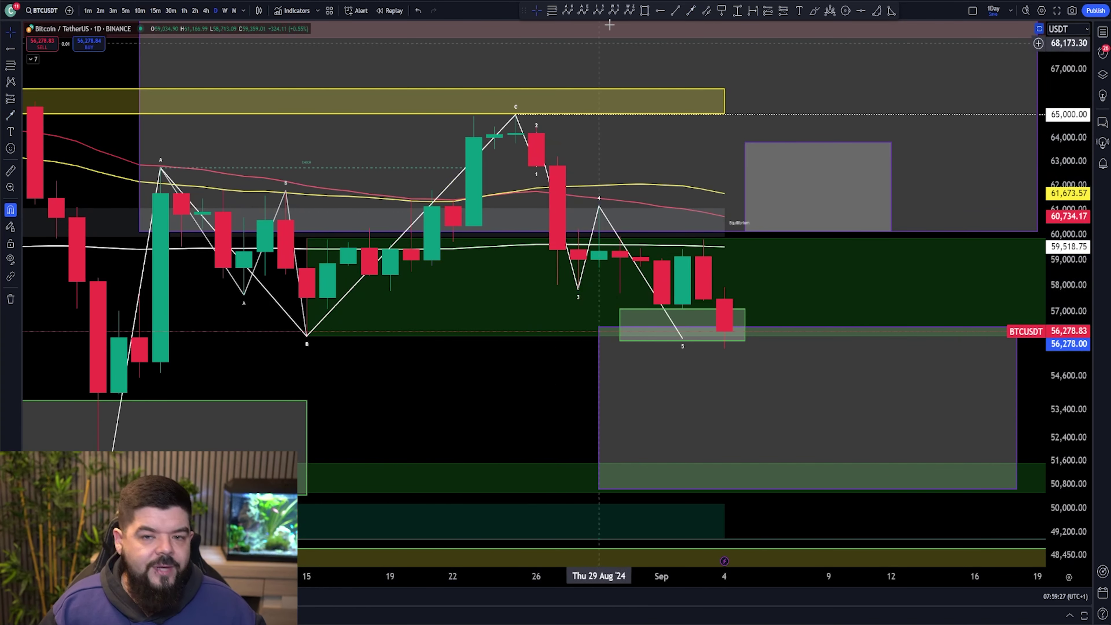
# Draw an arrow from 60,815.65 on 31 August to about 62,347 inside the upper grey box
pyautogui.click(690, 9)
pyautogui.moveTo(641, 214)
pyautogui.mouseDown()
pyautogui.moveTo(725, 312)
pyautogui.moveTo(703, 303)
pyautogui.moveTo(725, 331)
pyautogui.moveTo(718, 351)
pyautogui.moveTo(137, 362)
pyautogui.moveTo(365, 417)
pyautogui.moveTo(707, 397)
pyautogui.moveTo(699, 387)
pyautogui.moveTo(737, 326)
pyautogui.moveTo(688, 348)
pyautogui.moveTo(737, 327)
pyautogui.moveTo(719, 349)
pyautogui.mouseUp()
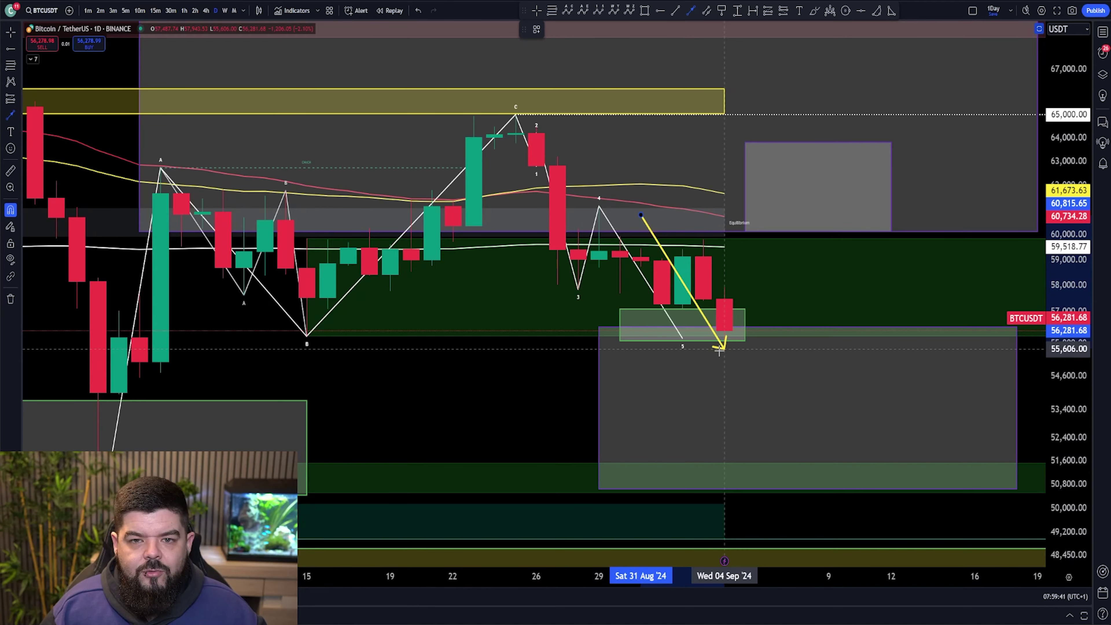
pyautogui.moveTo(719, 349); pyautogui.dragTo(765, 177)
pyautogui.click(766, 177)
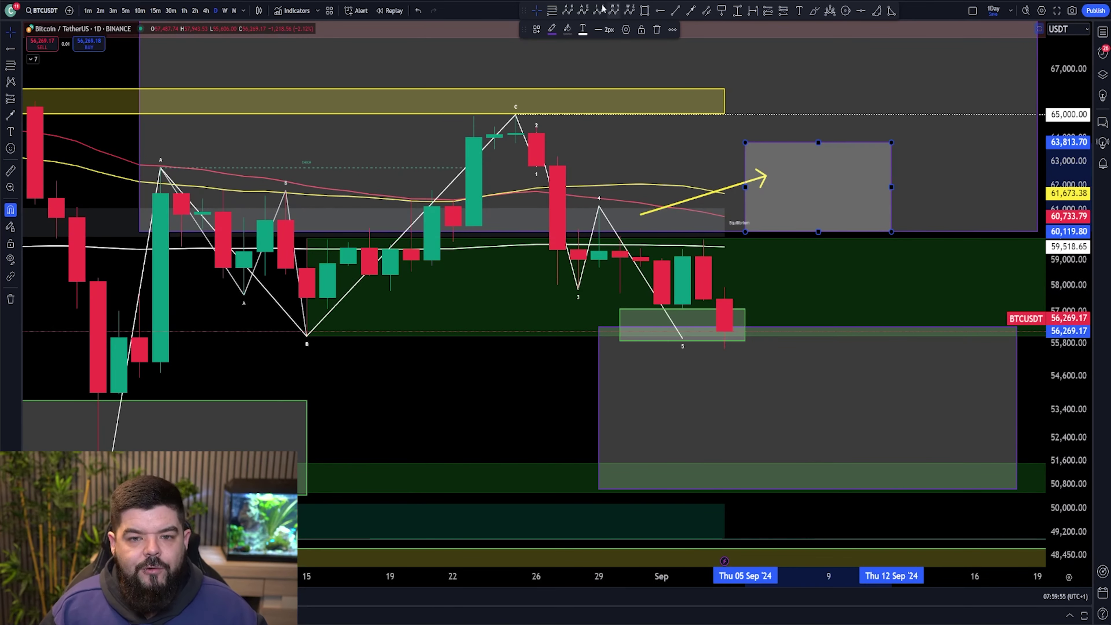
# Project an Elliott correction wave from 55,977.83 through A at 59,212.80 and B at 57,352.08 to C at 62,346.94
pyautogui.click(567, 10)
pyautogui.click(745, 339)
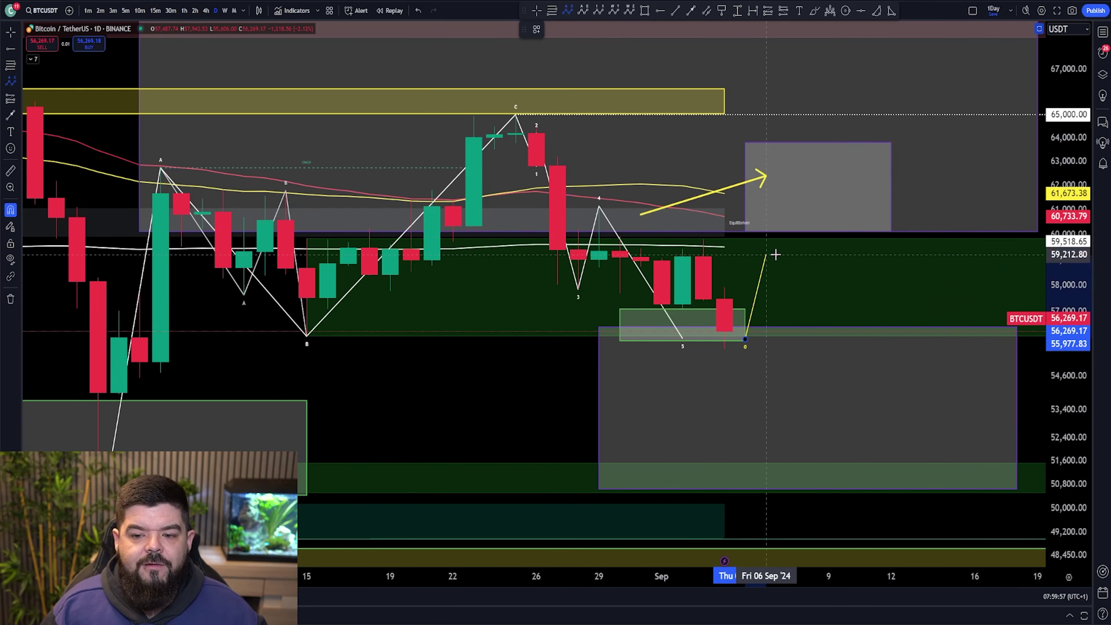
pyautogui.click(766, 254)
pyautogui.click(787, 303)
pyautogui.click(807, 177)
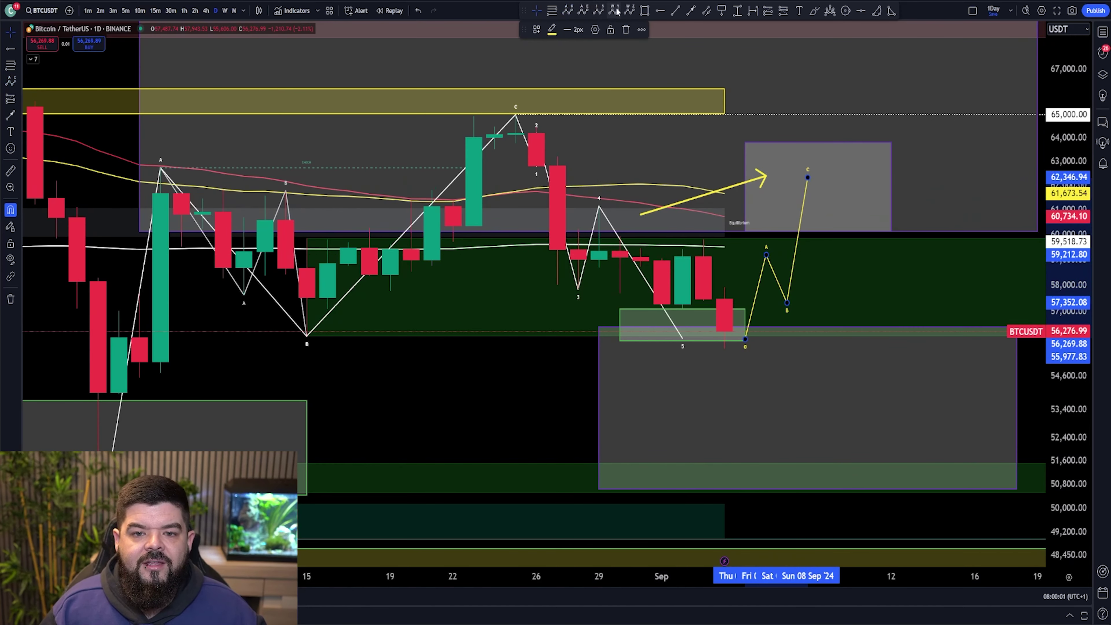
pyautogui.click(691, 10)
pyautogui.click(787, 43)
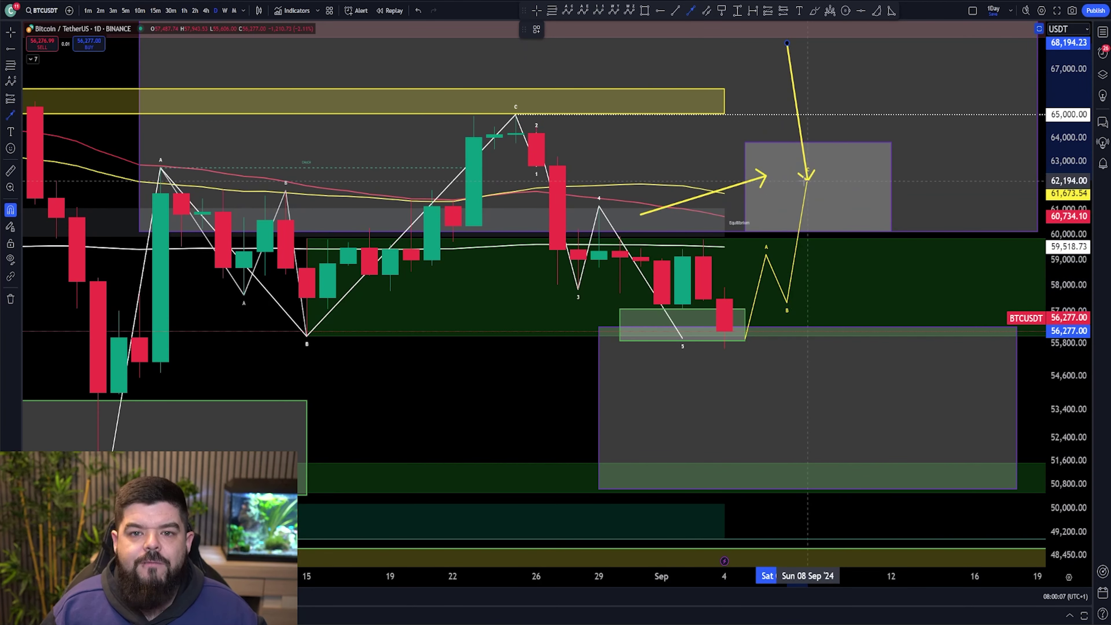
pyautogui.press('Escape')
# Project a bearish Elliott impulse wave from 62,117.67 through 59,013.17, 61,284.21, 55,328.58 and 57,581.44 to 52,627.97 in the lower grey box
pyautogui.click(599, 16)
pyautogui.click(828, 182)
pyautogui.click(850, 260)
pyautogui.click(871, 204)
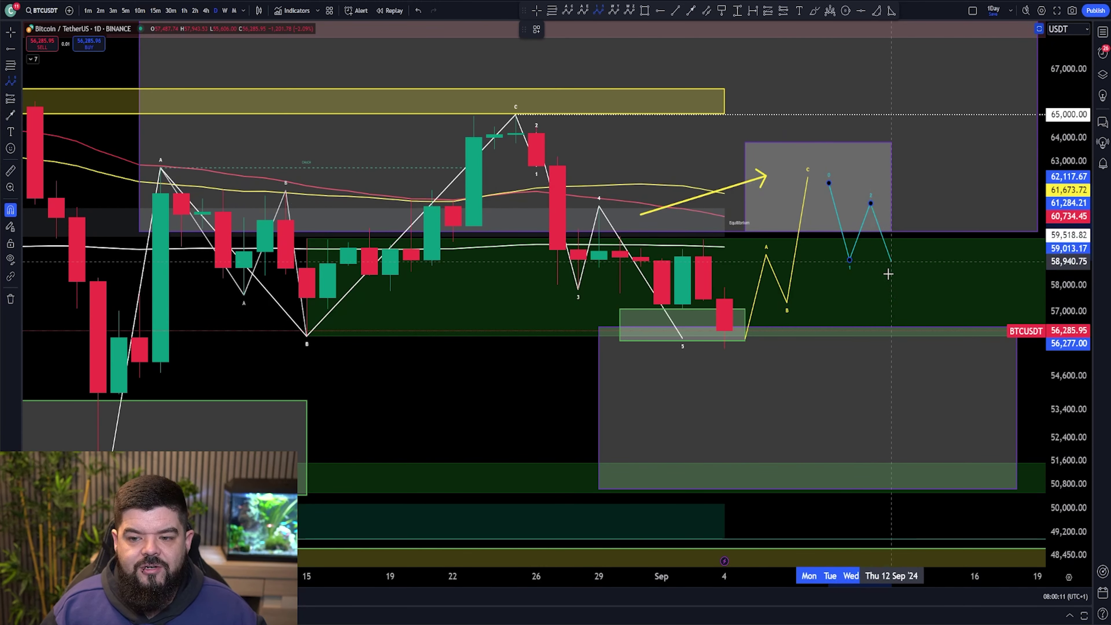
pyautogui.click(913, 356)
pyautogui.click(933, 297)
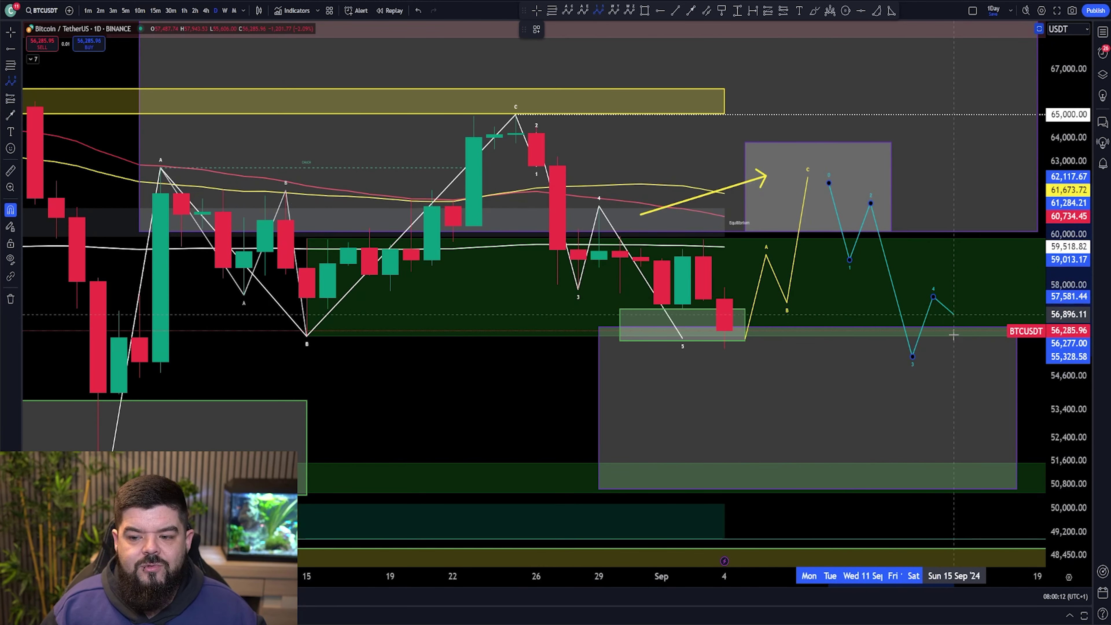
pyautogui.click(977, 432)
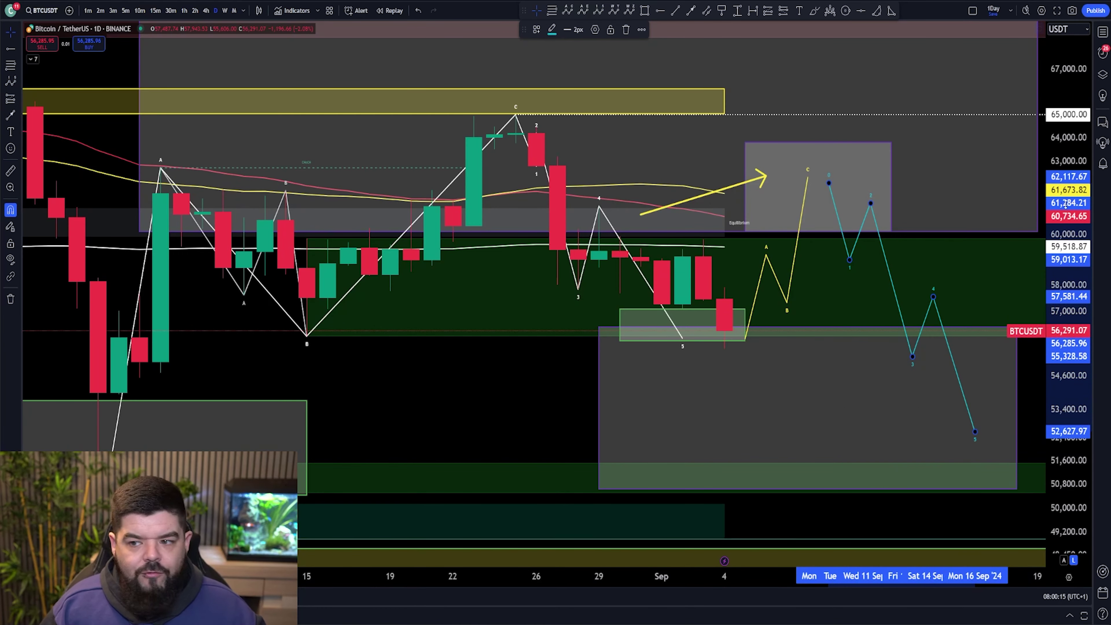
pyautogui.moveTo(1066, 202); pyautogui.dragTo(1066, 223)
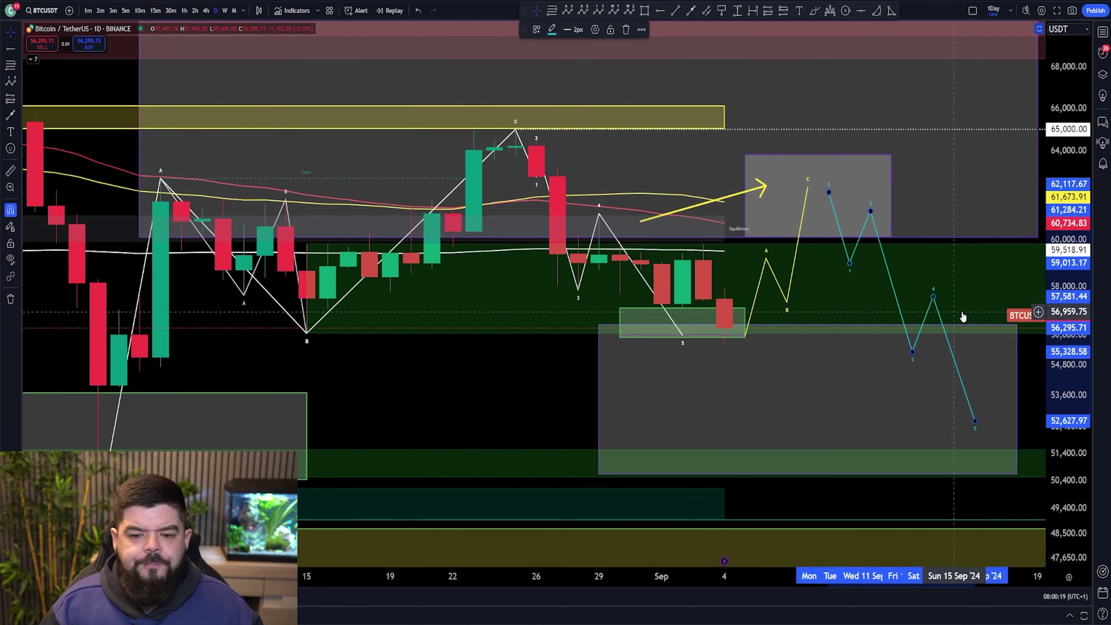
pyautogui.click(963, 338)
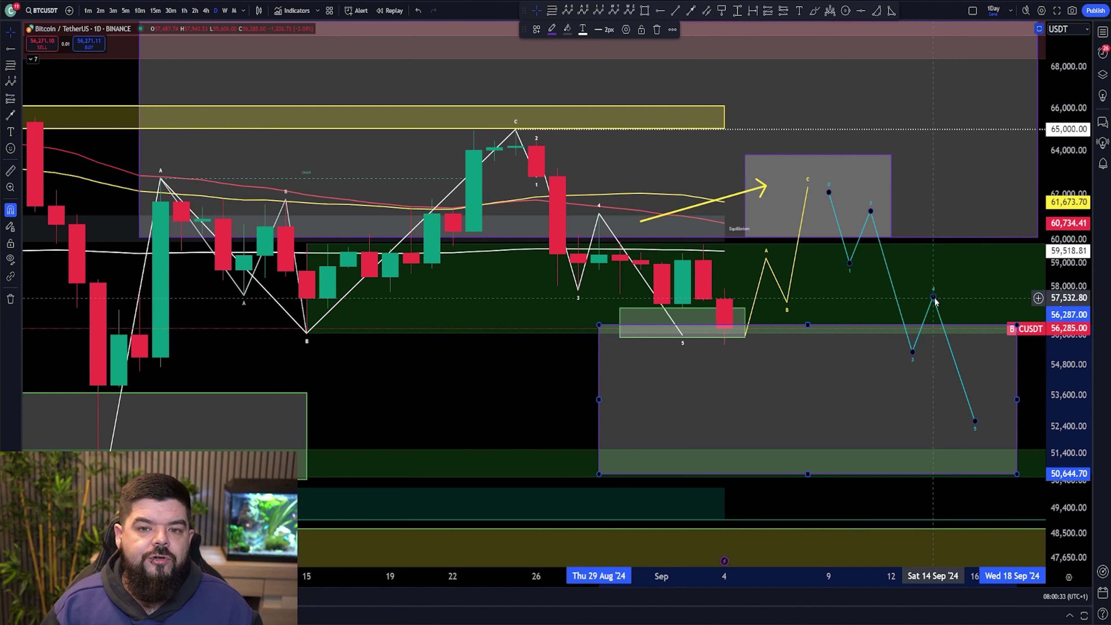
pyautogui.click(567, 10)
pyautogui.click(558, 118)
pyautogui.click(662, 355)
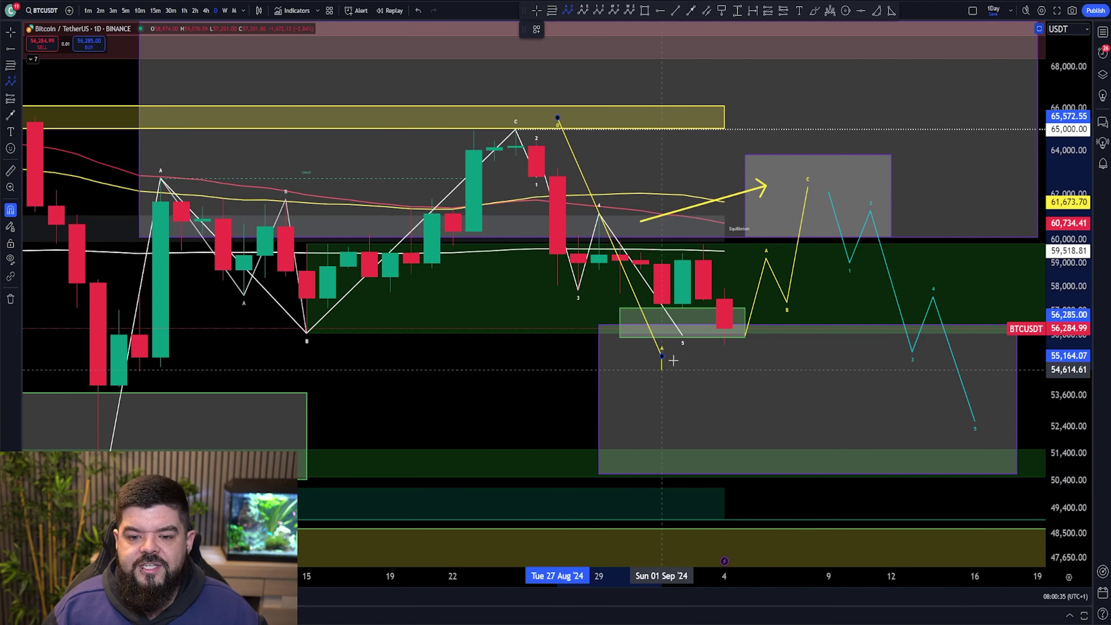
pyautogui.press('Escape')
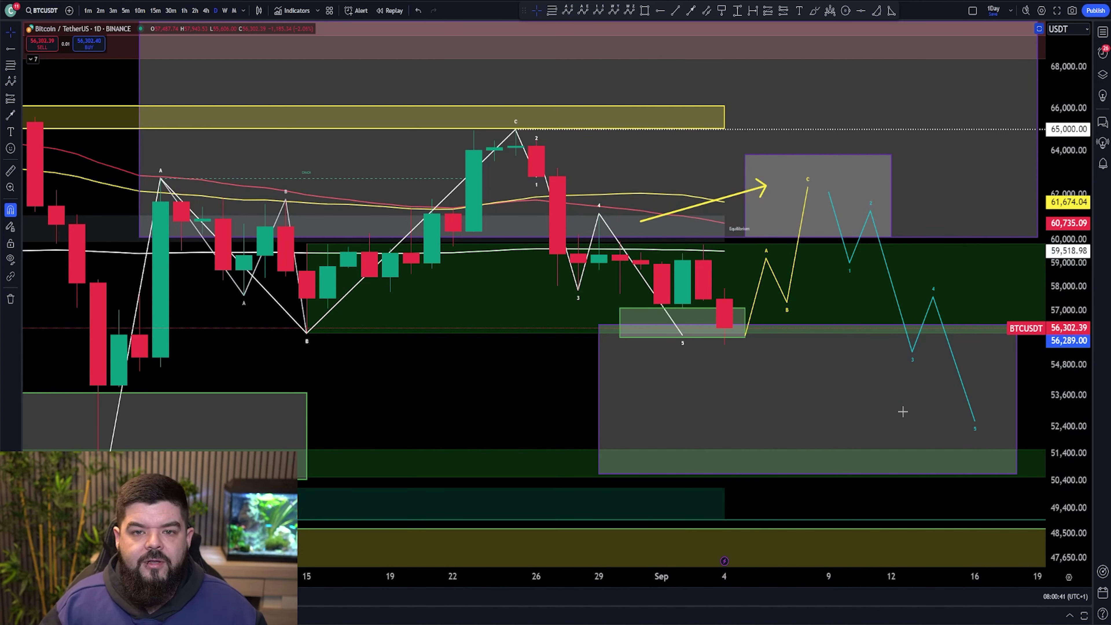
# Undo the projected Elliott waves and the yellow arrow pointing into the upper grey box
pyautogui.hotkey('ctrl', 'z')
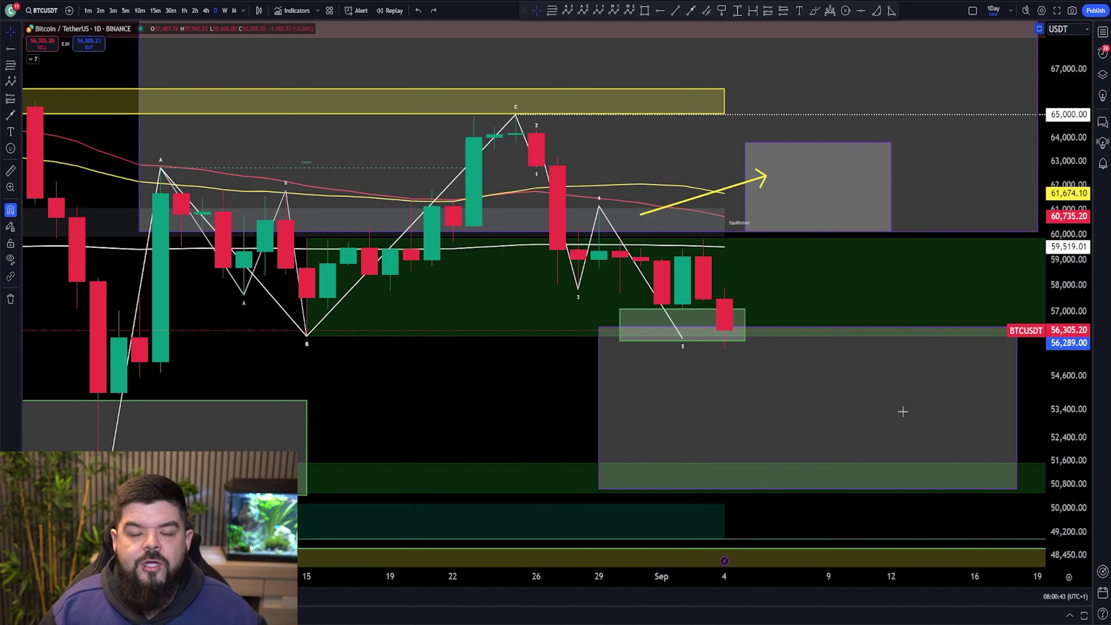
pyautogui.hotkey('ctrl', 'z')
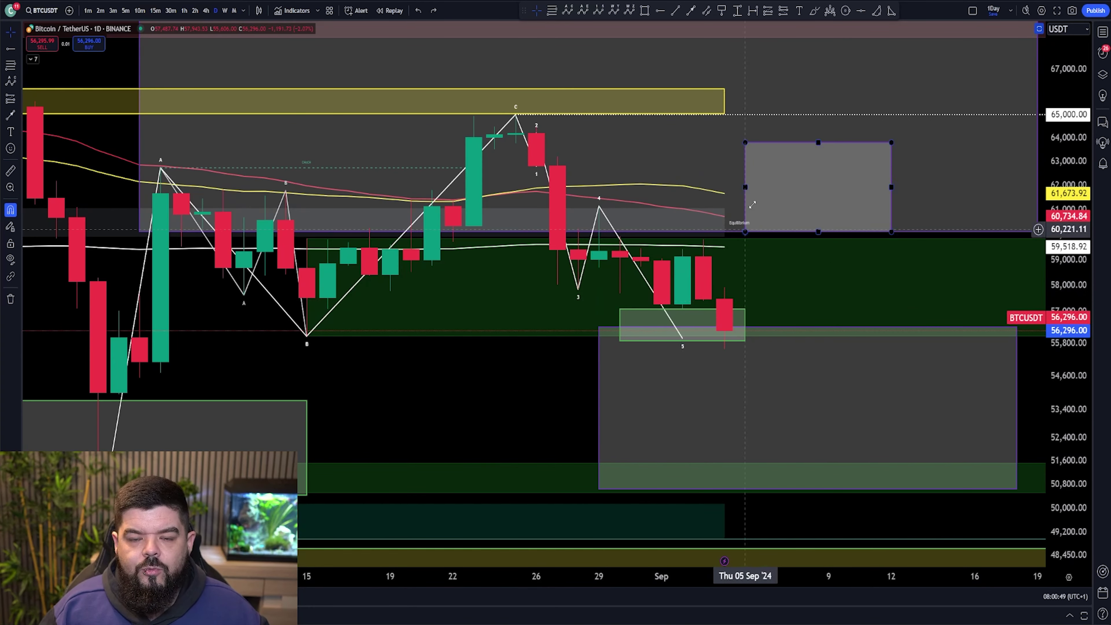
pyautogui.click(746, 185)
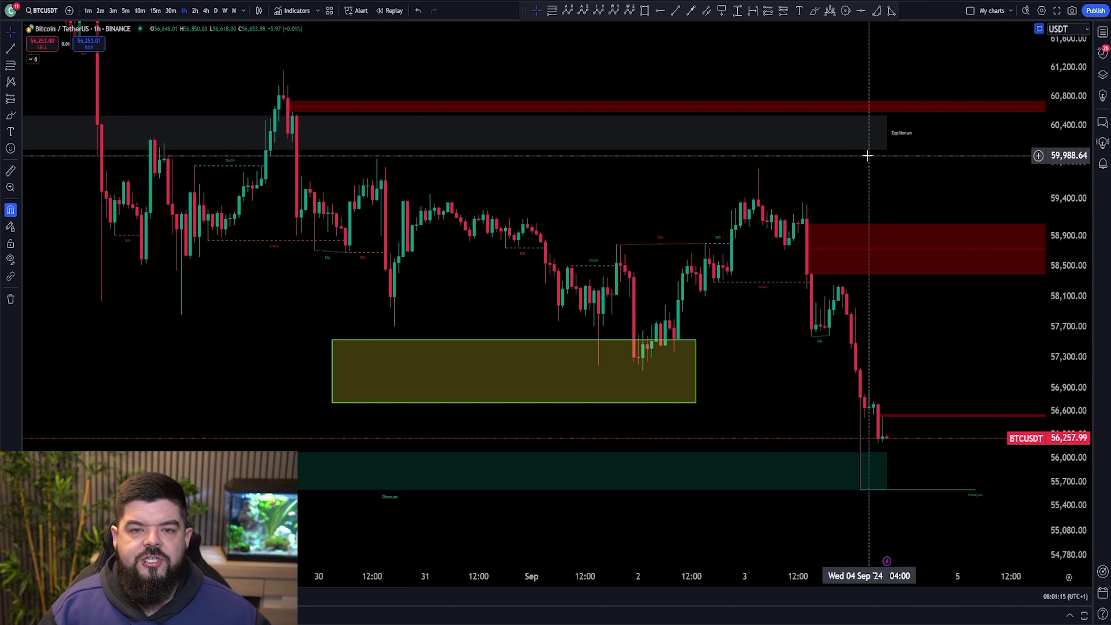
# Measure the price rise from the 2 September low in the yellow box to the 3 September high on the hourly chart, and delete the measurement
pyautogui.click(696, 373)
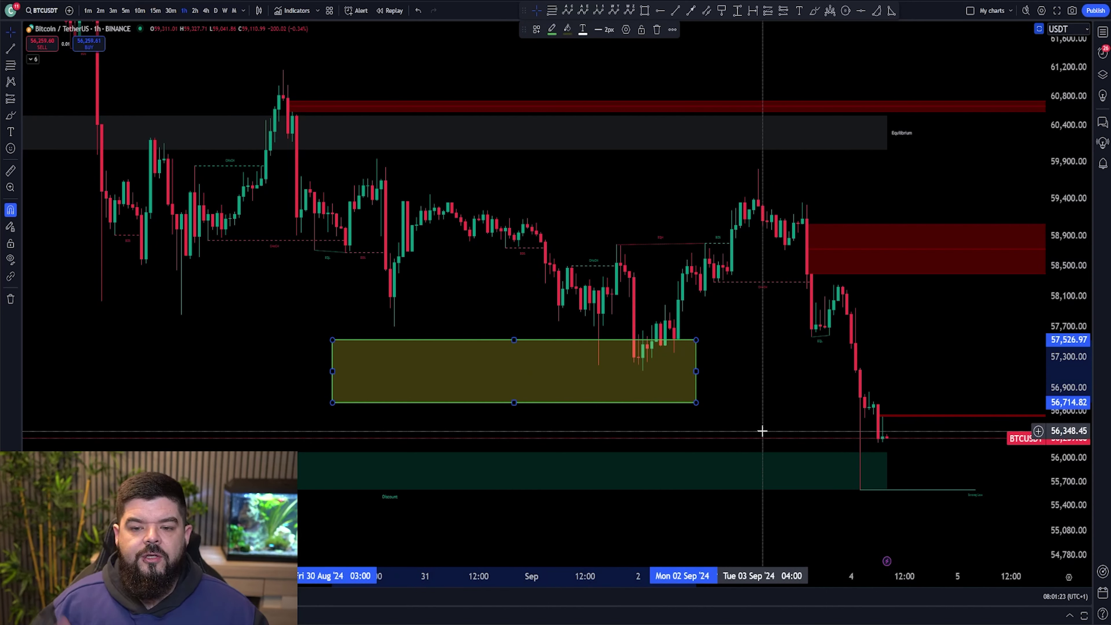
pyautogui.click(740, 12)
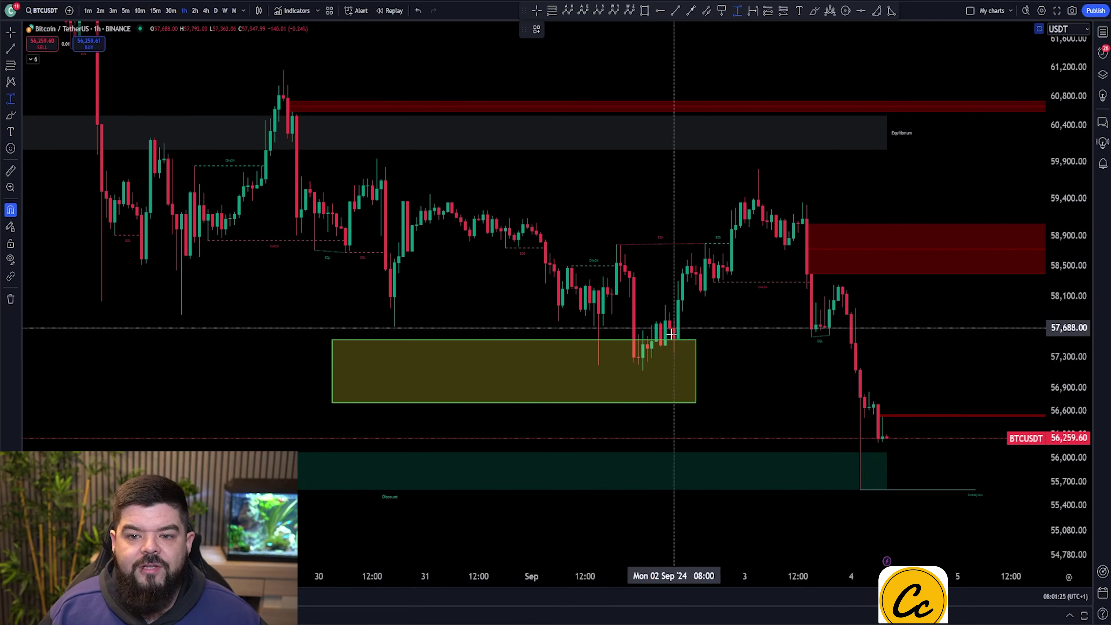
pyautogui.click(643, 371)
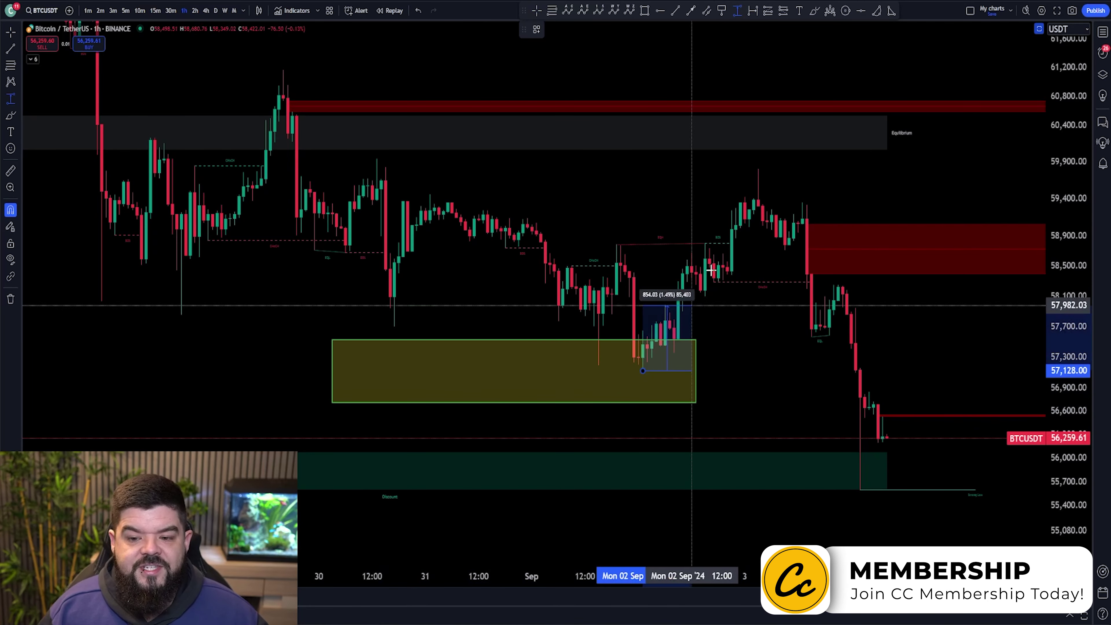
pyautogui.click(759, 170)
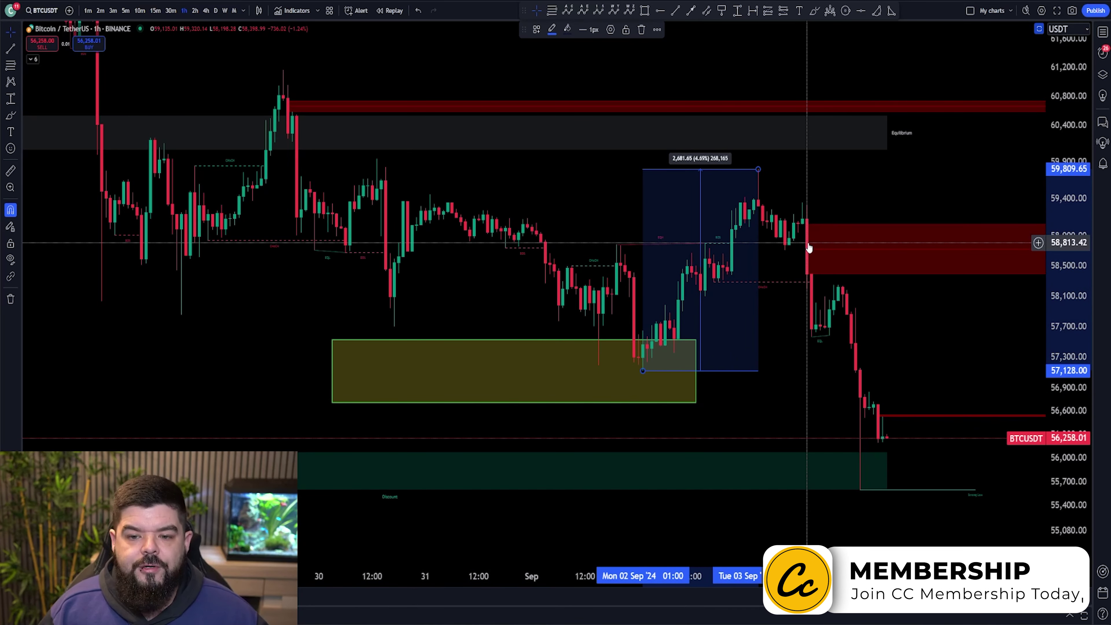
pyautogui.click(642, 29)
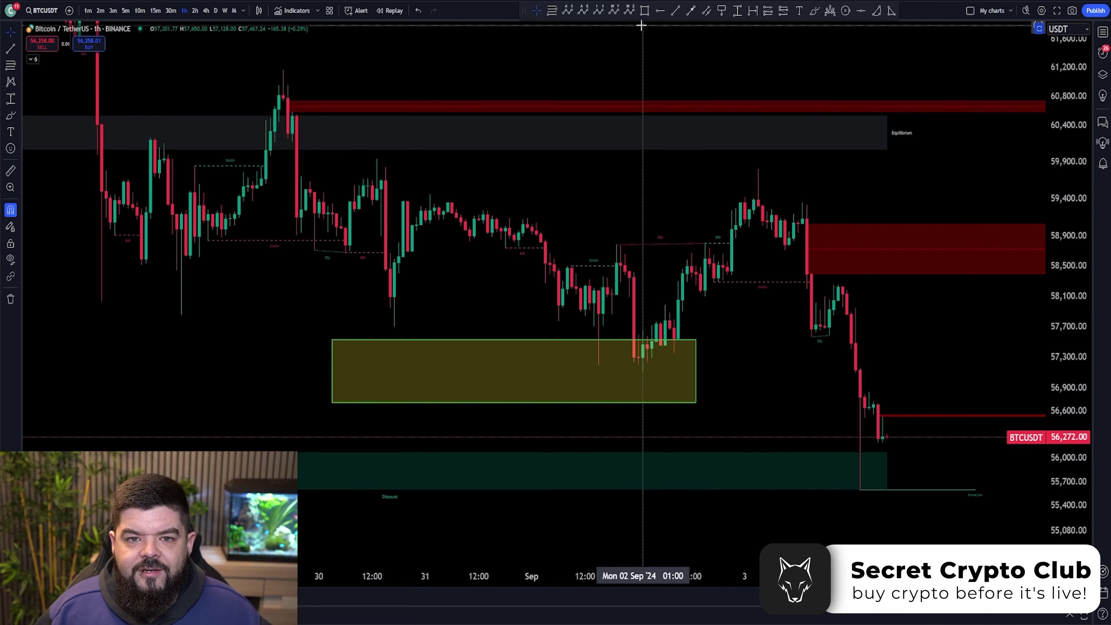
# Trace the rise from the yellow box and the two following declines with three temporary arrows, and undo them
pyautogui.click(699, 13)
pyautogui.moveTo(639, 365)
pyautogui.mouseDown()
pyautogui.moveTo(707, 157)
pyautogui.moveTo(765, 204)
pyautogui.moveTo(823, 367)
pyautogui.moveTo(811, 335)
pyautogui.mouseUp()
pyautogui.click(691, 10)
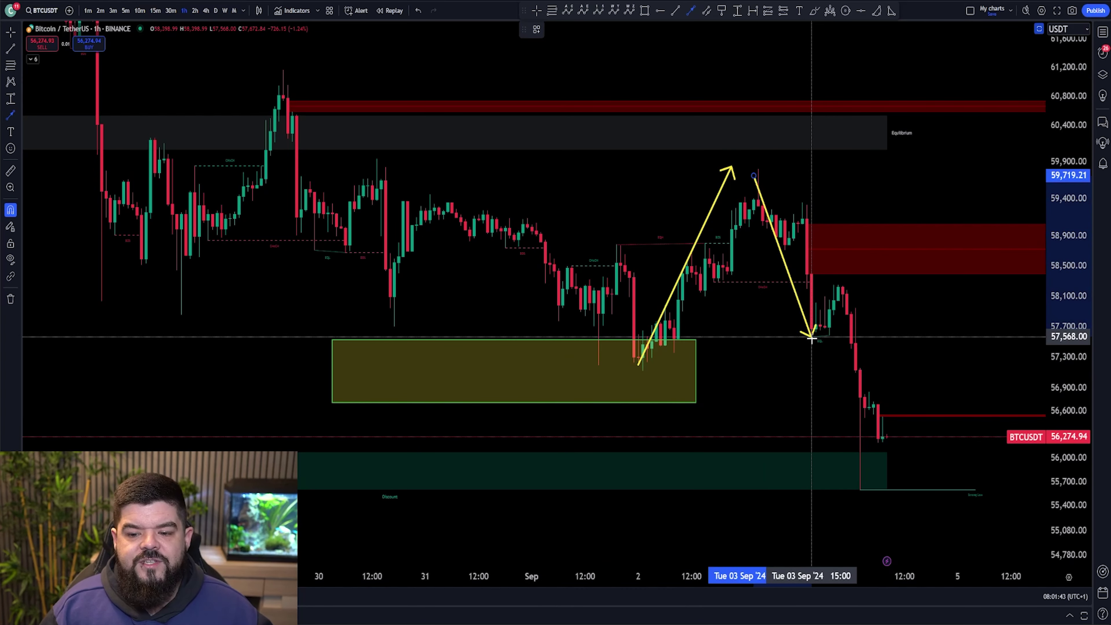
pyautogui.moveTo(838, 288); pyautogui.dragTo(864, 484)
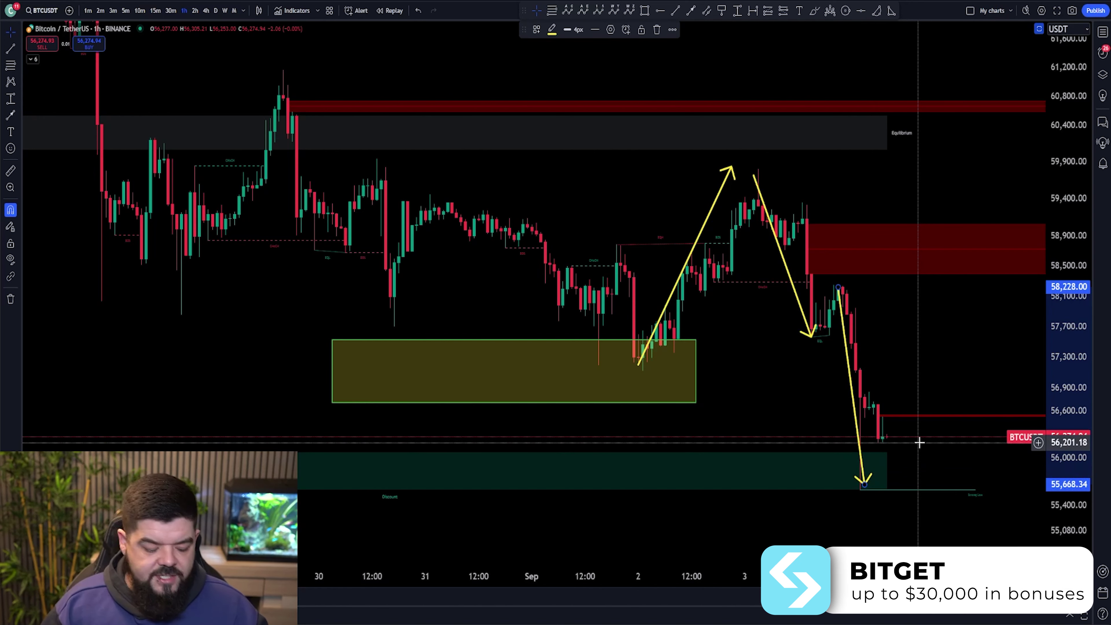
pyautogui.hotkey('ctrl', 'z')
pyautogui.hotkey('ctrl', 'z')
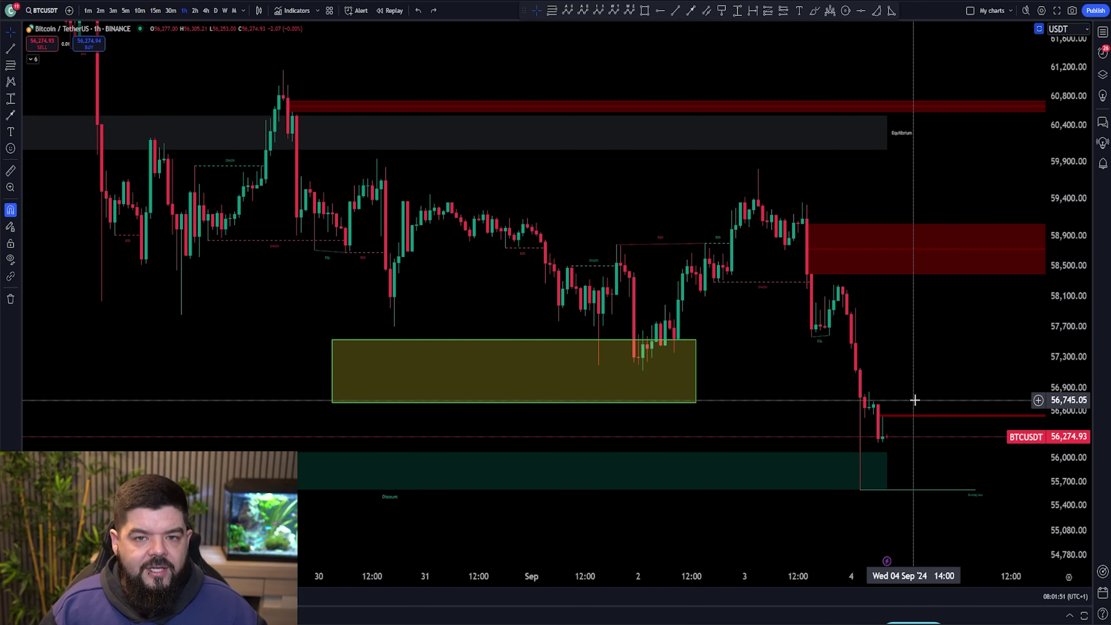
# Draw a descending trend line on the hourly chart from the 61,166.99 high to 57,757.89
pyautogui.click(676, 10)
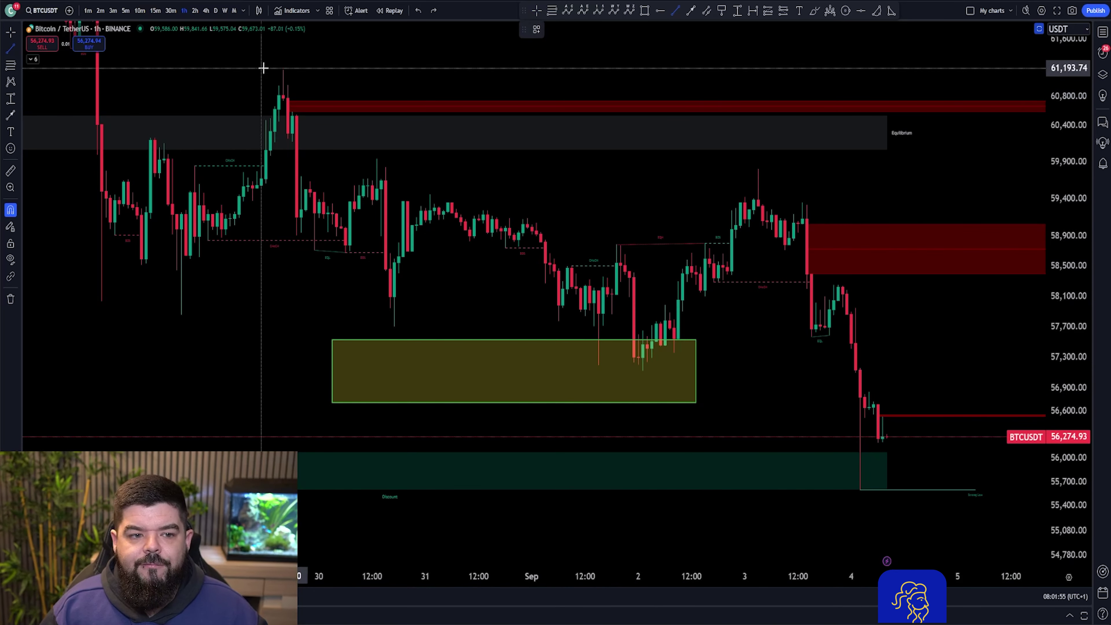
pyautogui.click(284, 70)
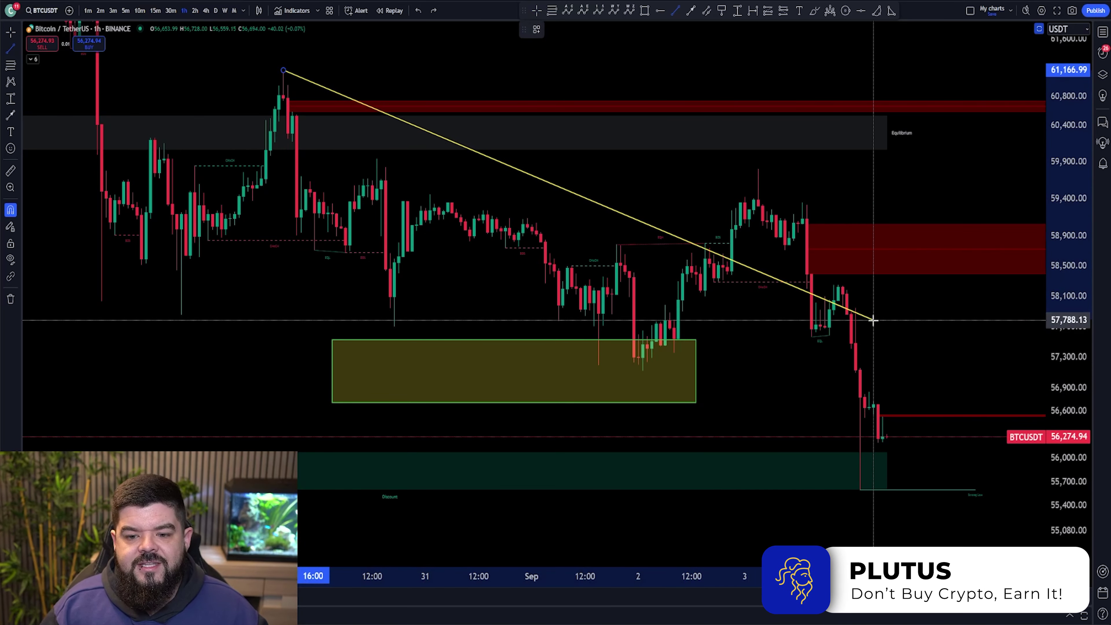
pyautogui.click(896, 323)
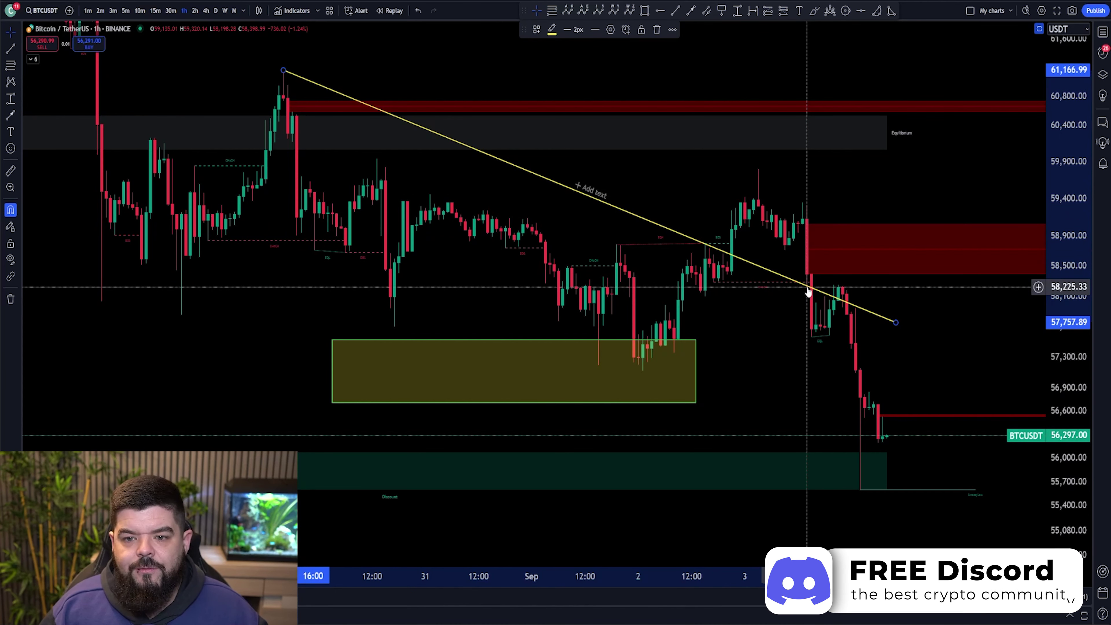
pyautogui.click(690, 11)
pyautogui.click(803, 280)
pyautogui.click(869, 110)
pyautogui.hotkey('ctrl', 'z')
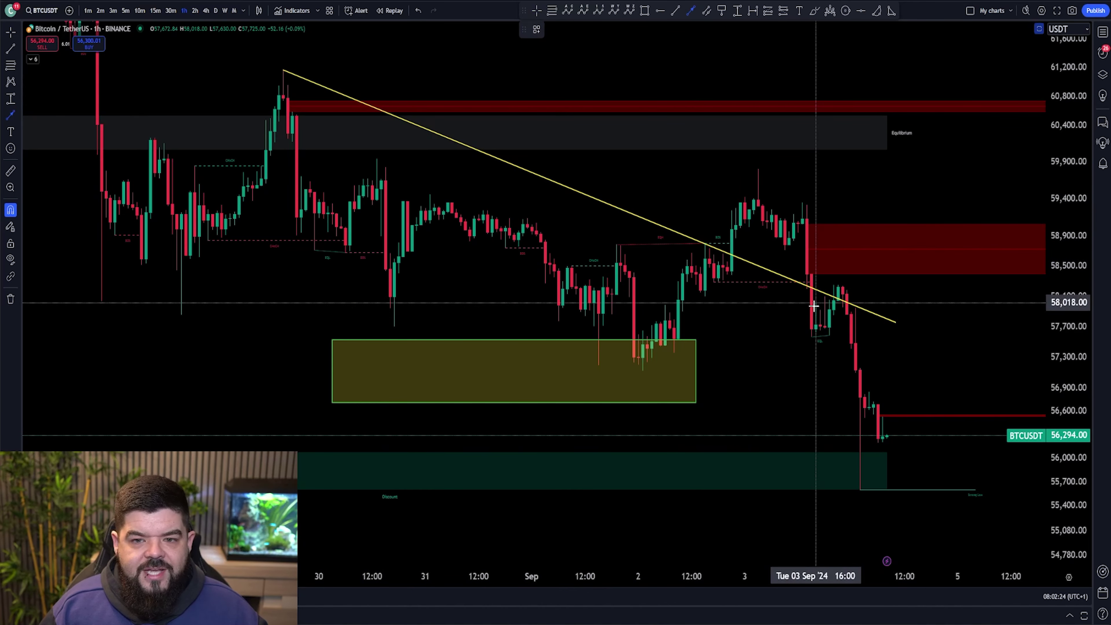
# Trace the break below the trend line, the retest from 57,568 to 58,228 and the following drop with temporary arrows, and undo them
pyautogui.click(807, 274)
pyautogui.click(812, 328)
pyautogui.click(691, 10)
pyautogui.click(812, 337)
pyautogui.click(838, 287)
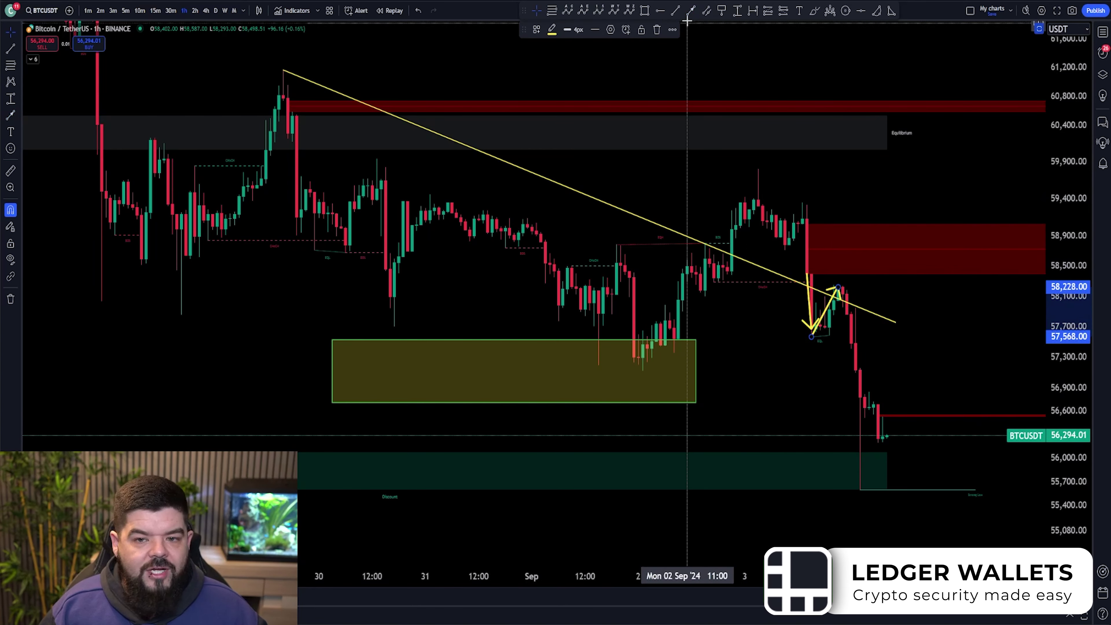
pyautogui.click(690, 10)
pyautogui.click(838, 289)
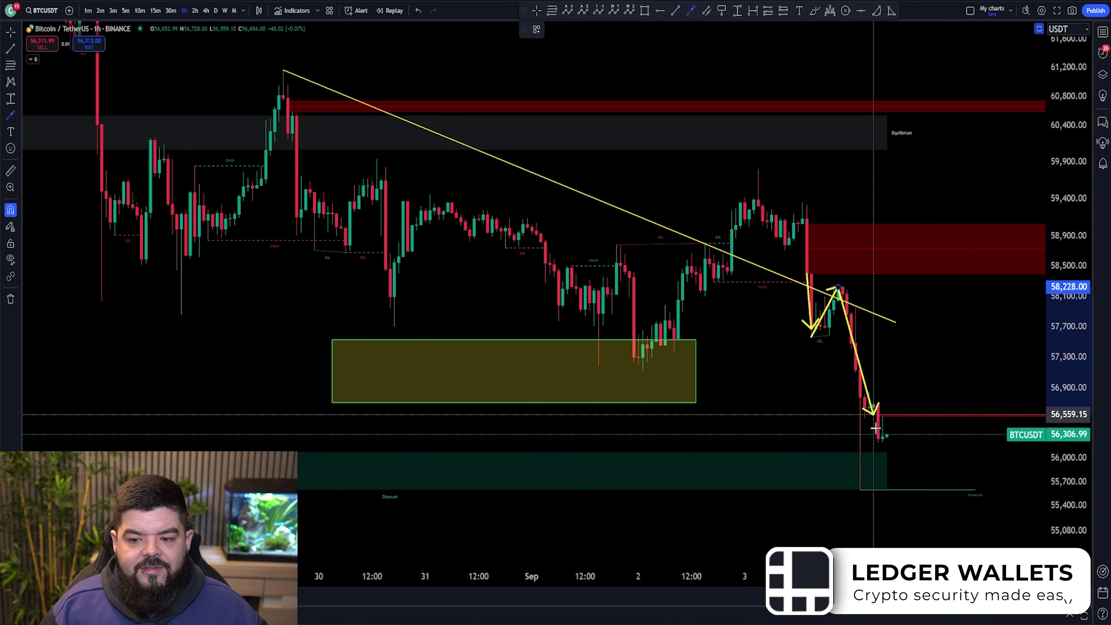
pyautogui.click(881, 472)
pyautogui.hotkey('ctrl', 'z')
pyautogui.hotkey('ctrl', 'z')
pyautogui.hotkey('ctrl', 'z')
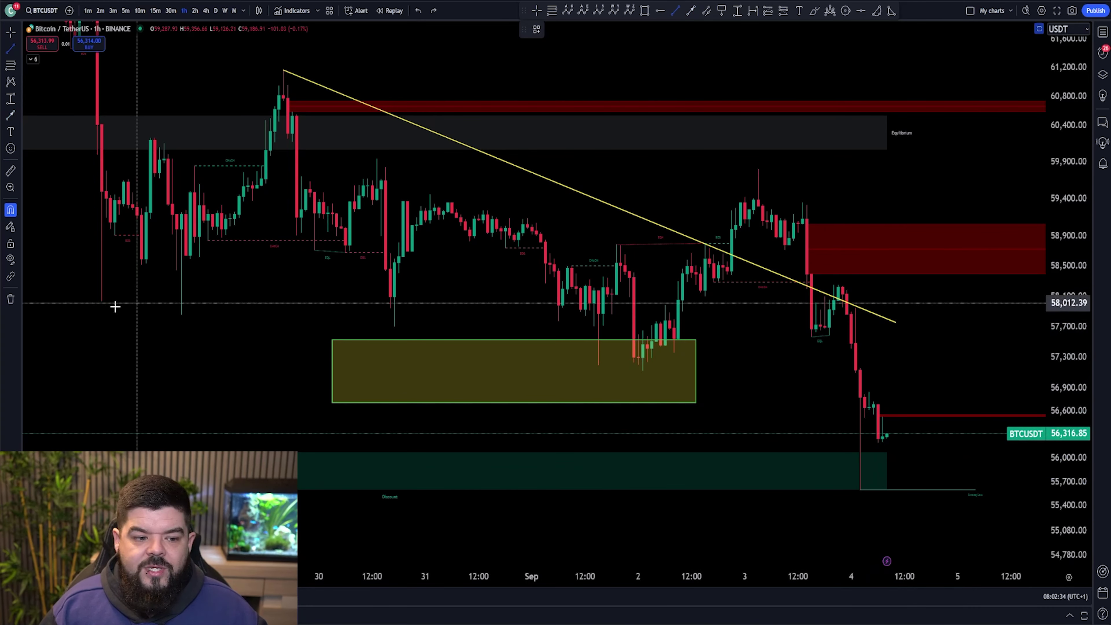
# Draw a lower descending trend line from the 58,034.01 low to 56,679.75, and undo both trend lines
pyautogui.click(101, 302)
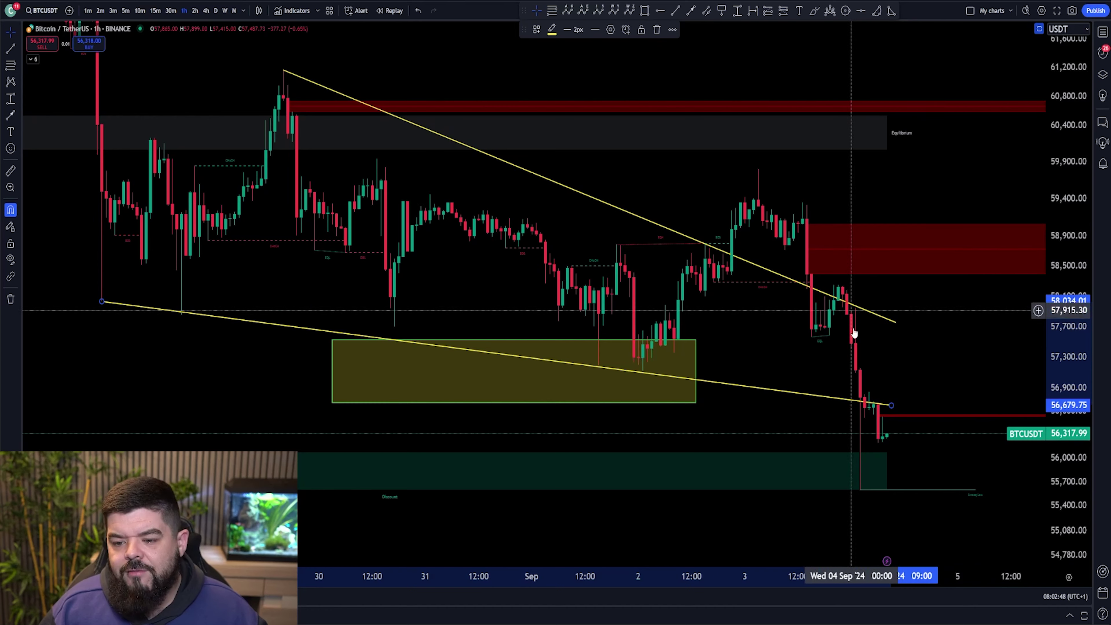
pyautogui.hotkey('ctrl', 'z')
pyautogui.hotkey('ctrl', 'z')
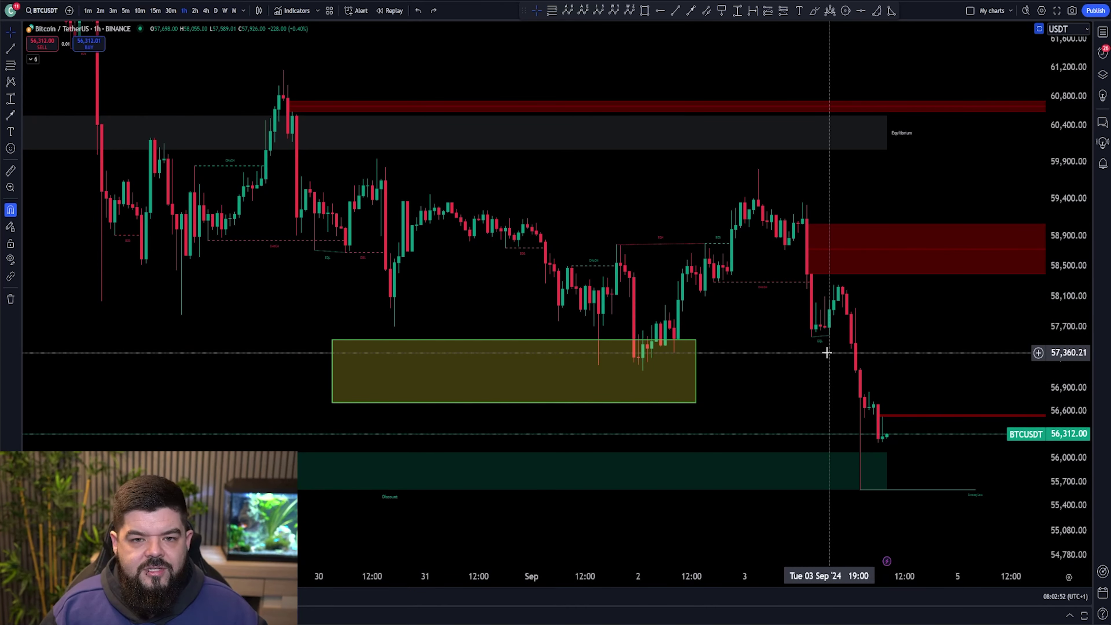
pyautogui.scroll(5, 813, 352)
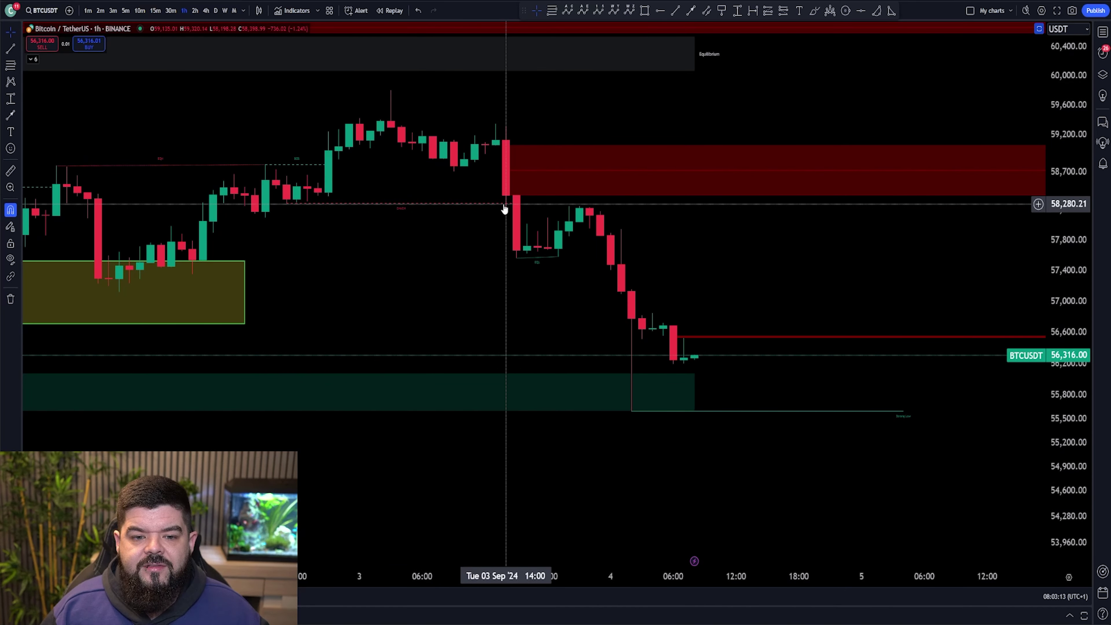
pyautogui.click(390, 92)
pyautogui.click(451, 169)
pyautogui.click(496, 116)
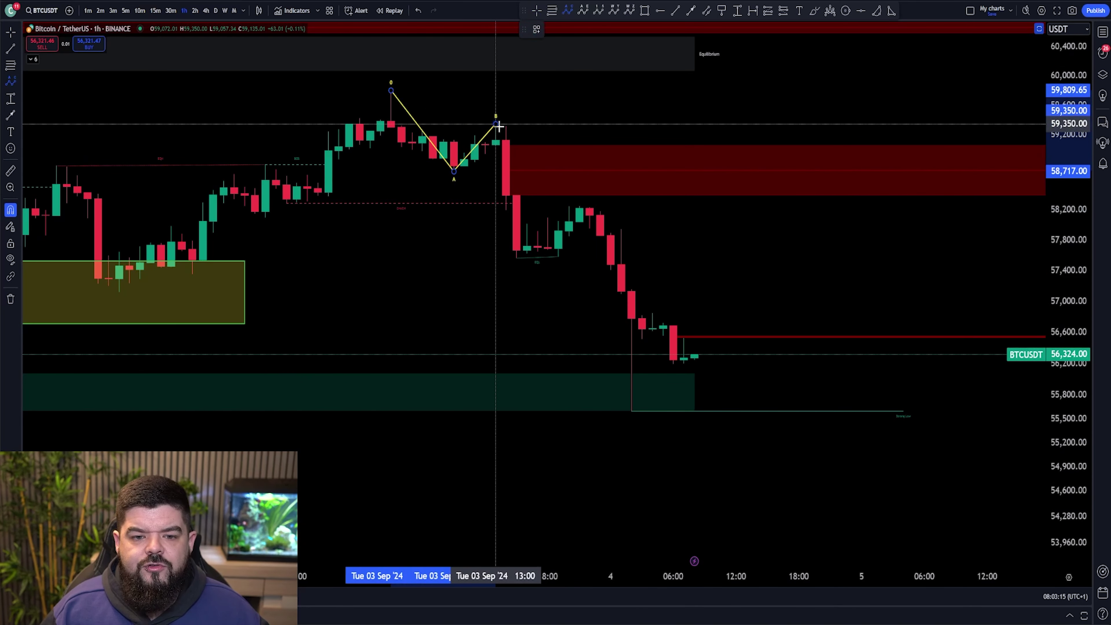
pyautogui.press('Escape')
# Draw Fibonacci levels from the 58,717.00 low to the 59,809.65 high, shift them so the start sits at 59,355.03, and delete them
pyautogui.click(552, 11)
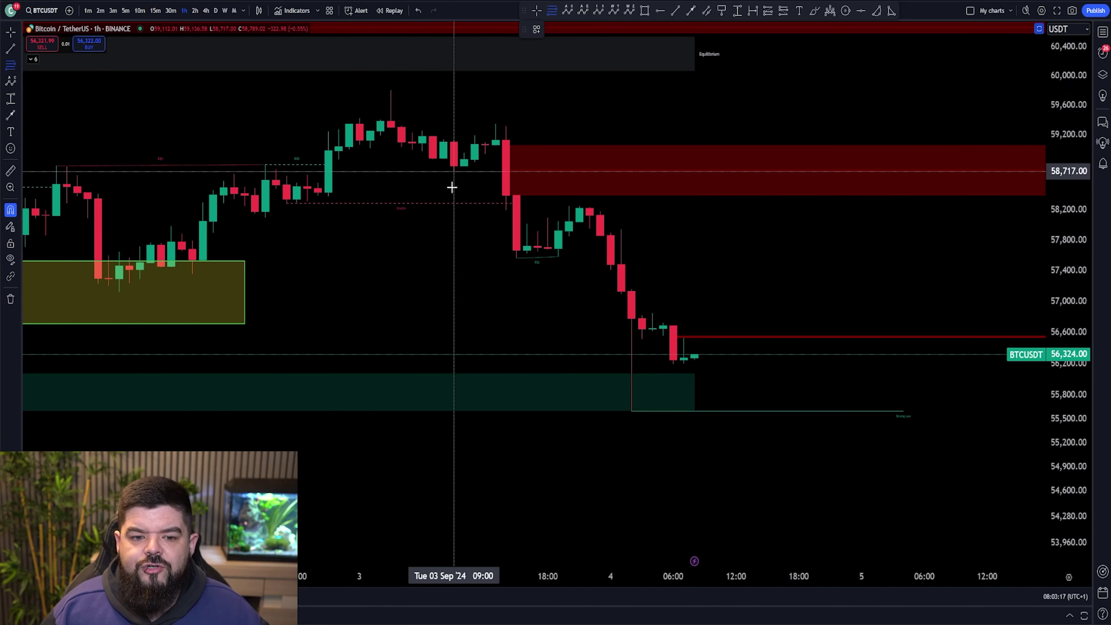
pyautogui.click(454, 171)
pyautogui.click(391, 91)
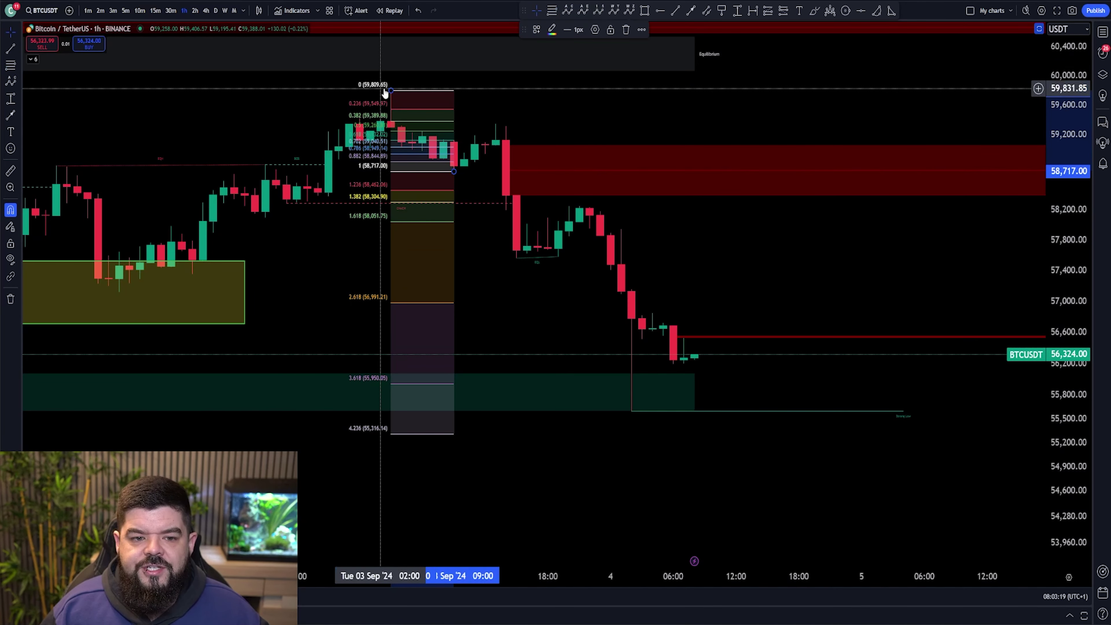
pyautogui.moveTo(429, 111); pyautogui.dragTo(511, 144)
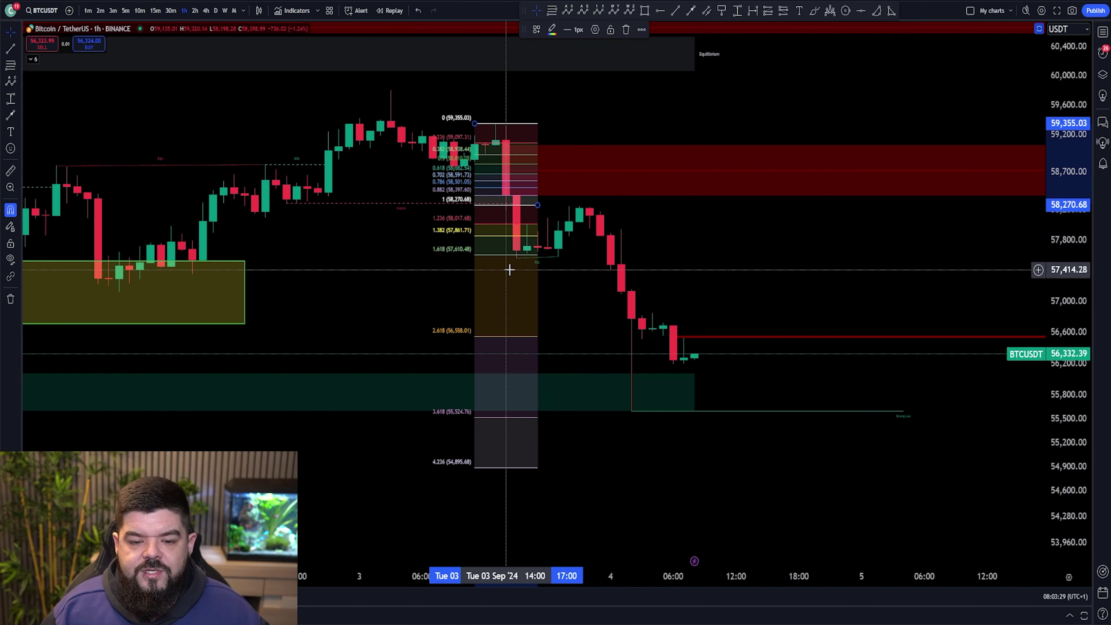
pyautogui.press('Delete')
# Draw a five-wave Elliott impulse from the 59,809.65 high through 58,537.02, 59,350.00, 57,246.23 and 58,247.00 to near the 4 September low
pyautogui.click(598, 11)
pyautogui.click(390, 90)
pyautogui.click(443, 184)
pyautogui.click(495, 125)
pyautogui.click(538, 283)
pyautogui.click(579, 206)
pyautogui.click(642, 407)
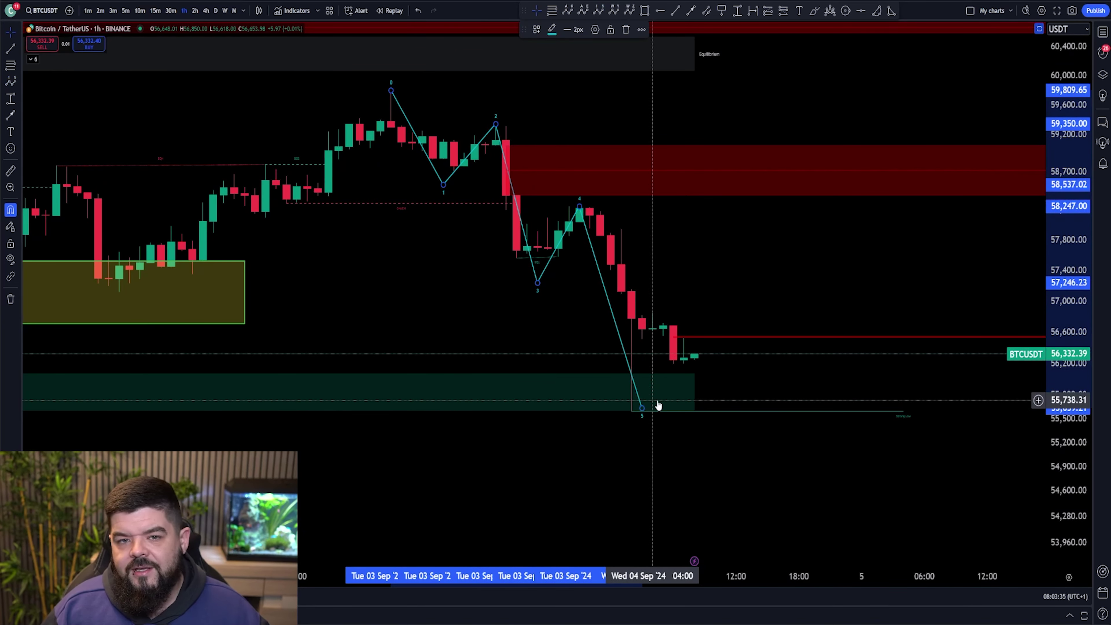
# Colour the impulse wave white and pull its wave 5 point down to 54,979.16
pyautogui.click(552, 30)
pyautogui.click(554, 50)
pyautogui.click(664, 128)
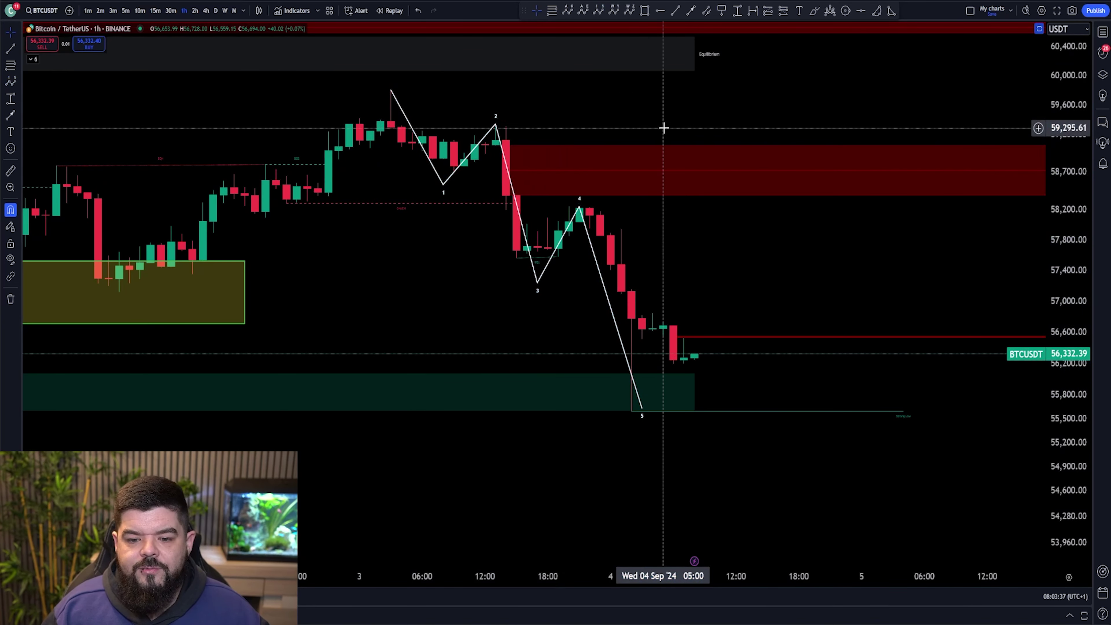
pyautogui.moveTo(642, 407); pyautogui.dragTo(610, 465)
# Draw Fibonacci levels from the 55,606.00 low to the 56,850.00 high
pyautogui.click(552, 11)
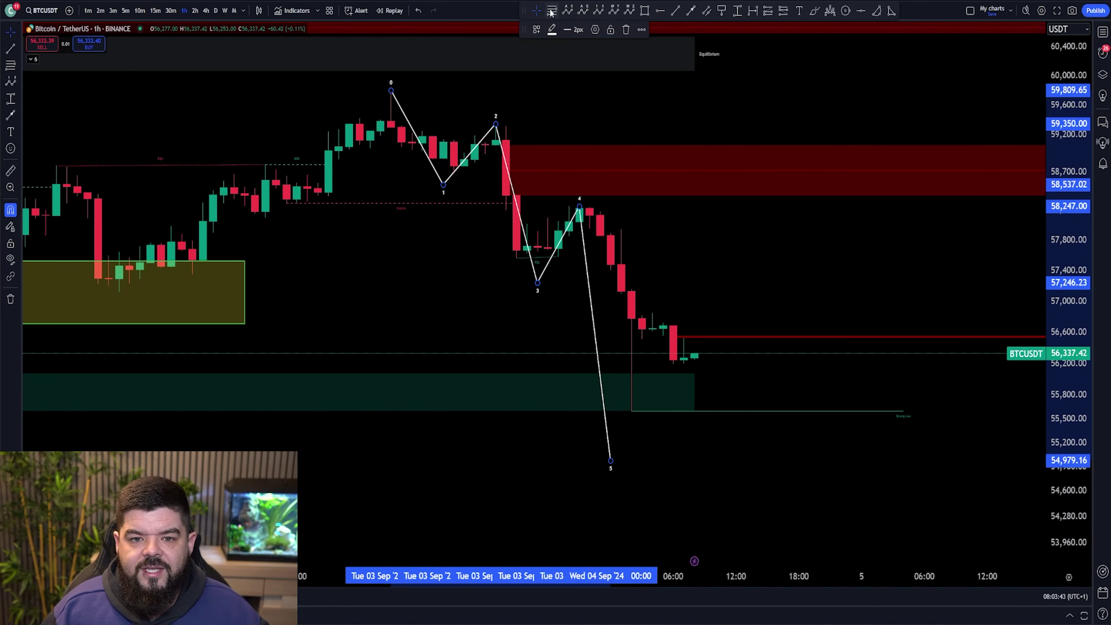
pyautogui.click(632, 411)
pyautogui.click(652, 314)
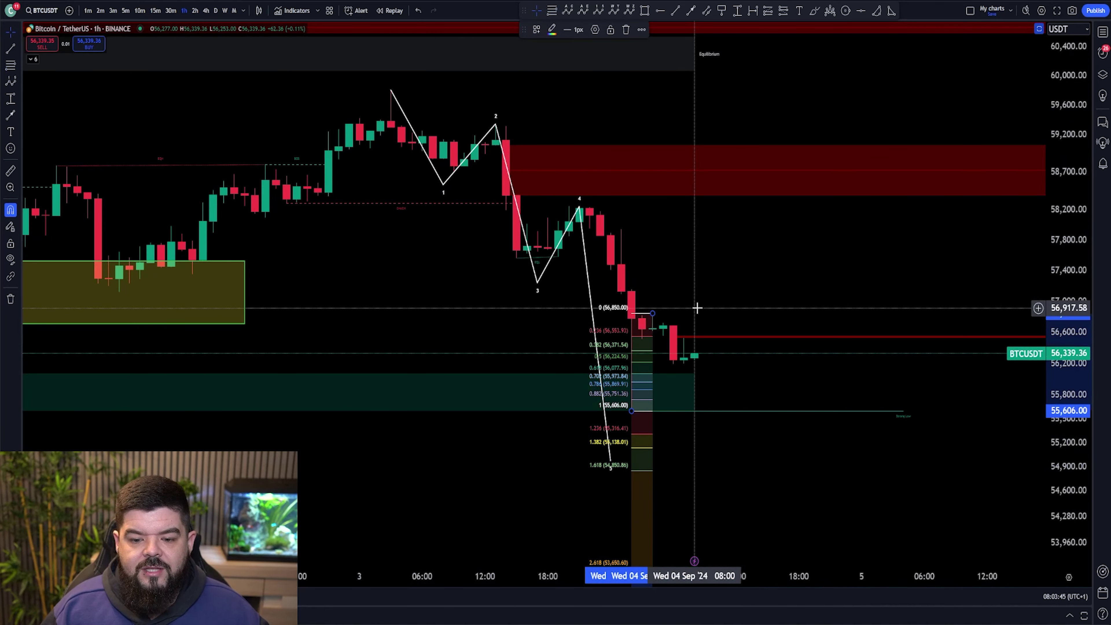
# Draw a target box from 55,313.99 to 54,852.69 beside the Fibonacci levels, and move the impulse's wave 5 point to 55,036.75
pyautogui.click(645, 10)
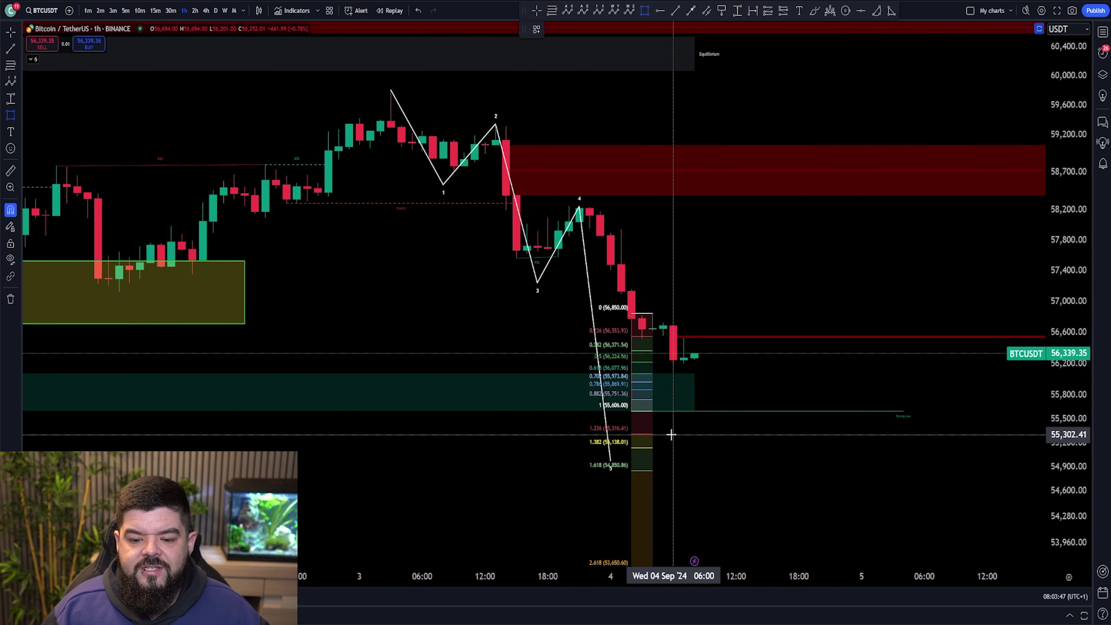
pyautogui.moveTo(674, 433); pyautogui.dragTo(778, 471)
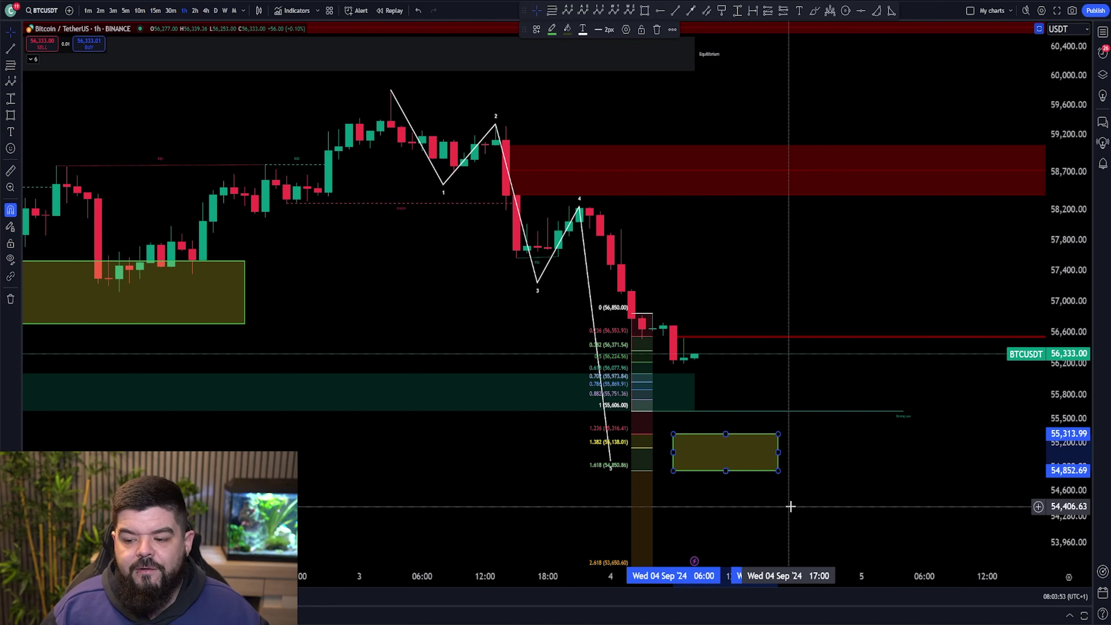
pyautogui.moveTo(611, 466); pyautogui.dragTo(652, 456)
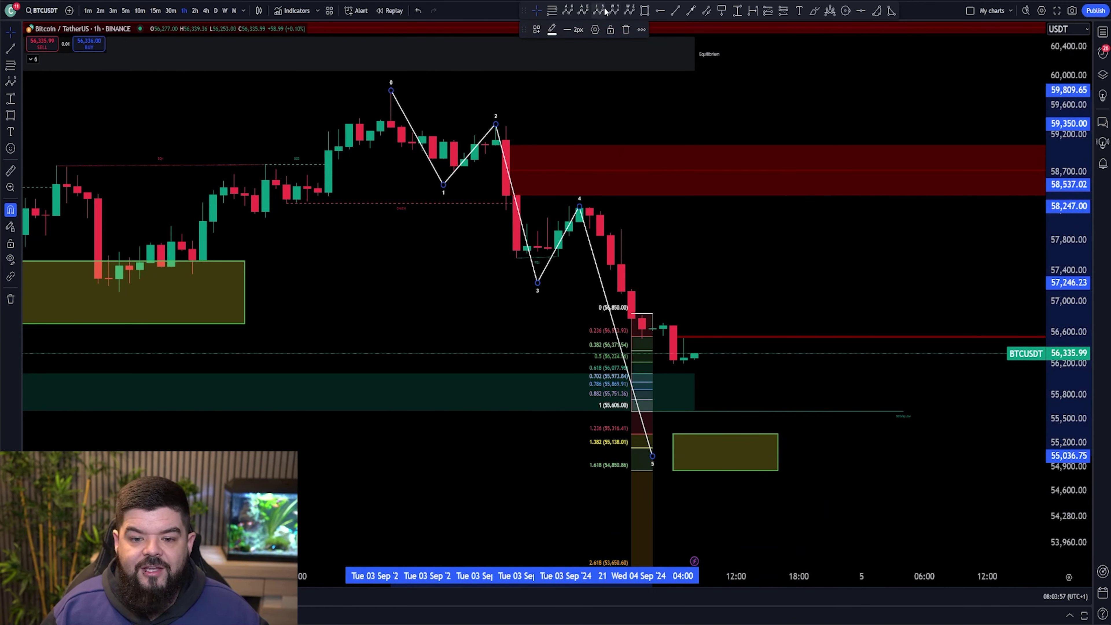
# Draw a smaller five-wave impulse from 58,238.00 through 57,415.00, 57,943.53 and 56,850.00 to 55,082.86 in the target box, and delete the Fibonacci levels
pyautogui.click(598, 11)
pyautogui.click(590, 207)
pyautogui.click(611, 270)
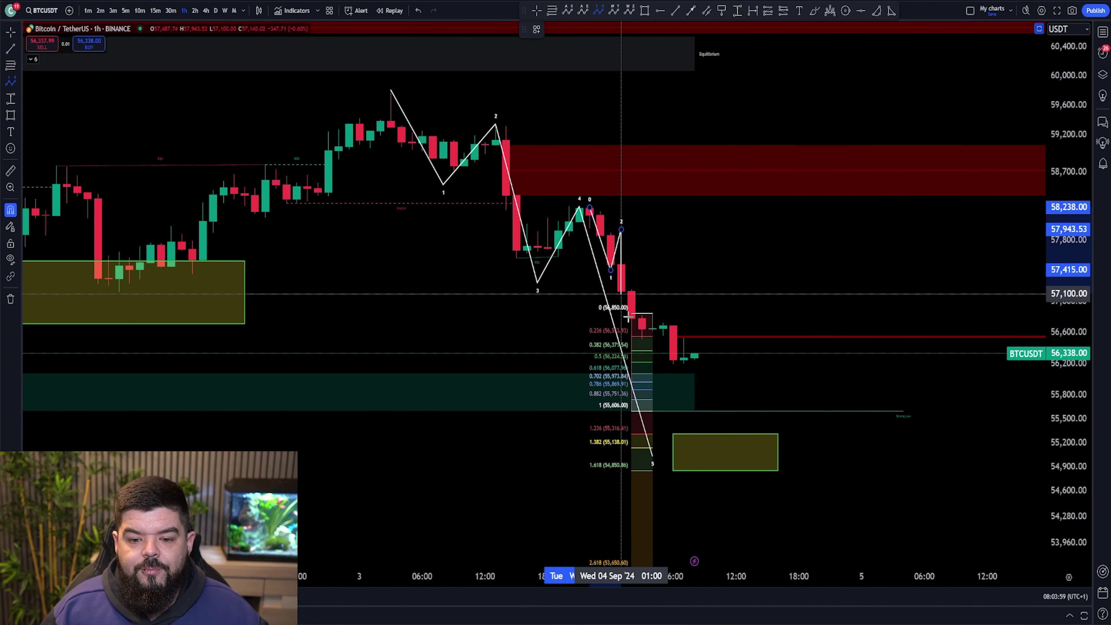
pyautogui.click(622, 230)
pyautogui.click(642, 376)
pyautogui.click(653, 315)
pyautogui.click(725, 453)
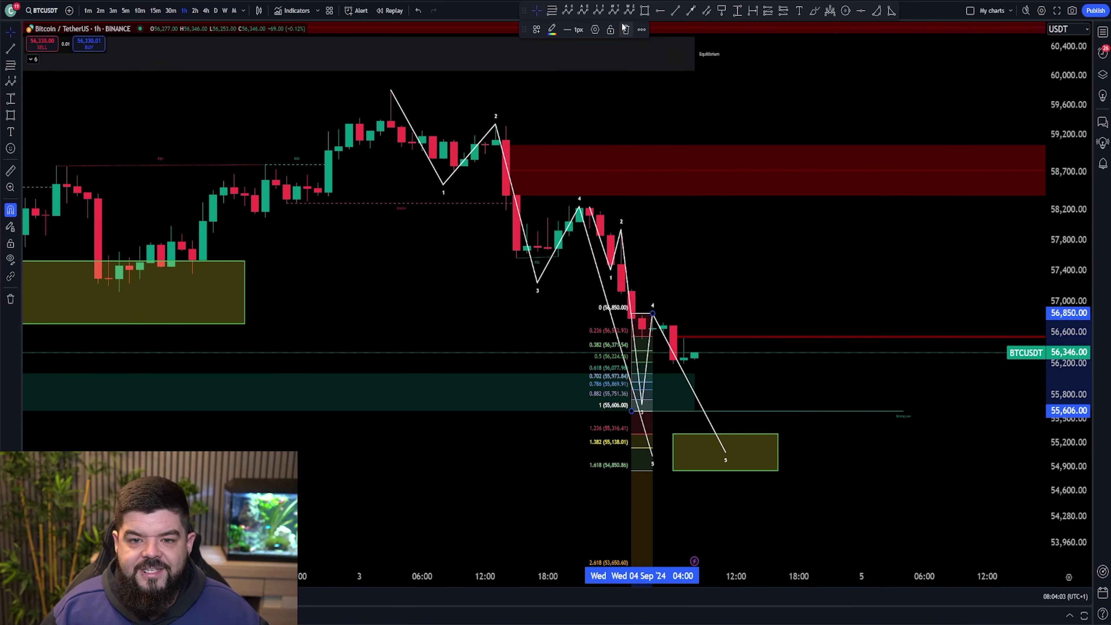
pyautogui.click(666, 85)
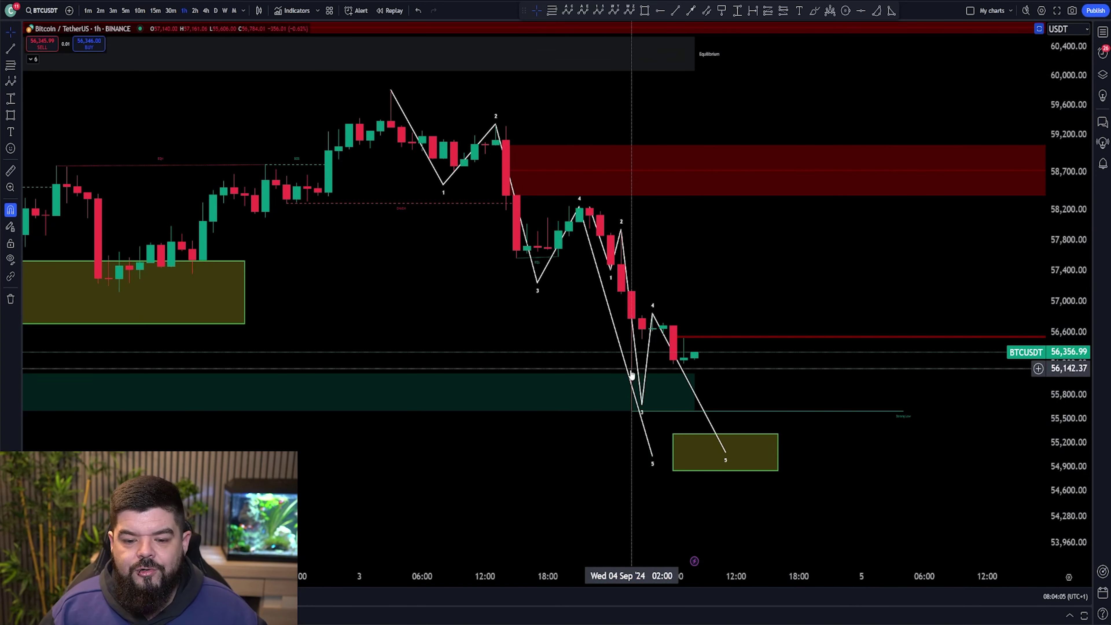
# Move the smaller impulse's wave 3 point to the 55,606.00 low and the larger impulse's wave 5 point to 55,025.23
pyautogui.moveTo(642, 405); pyautogui.dragTo(632, 411)
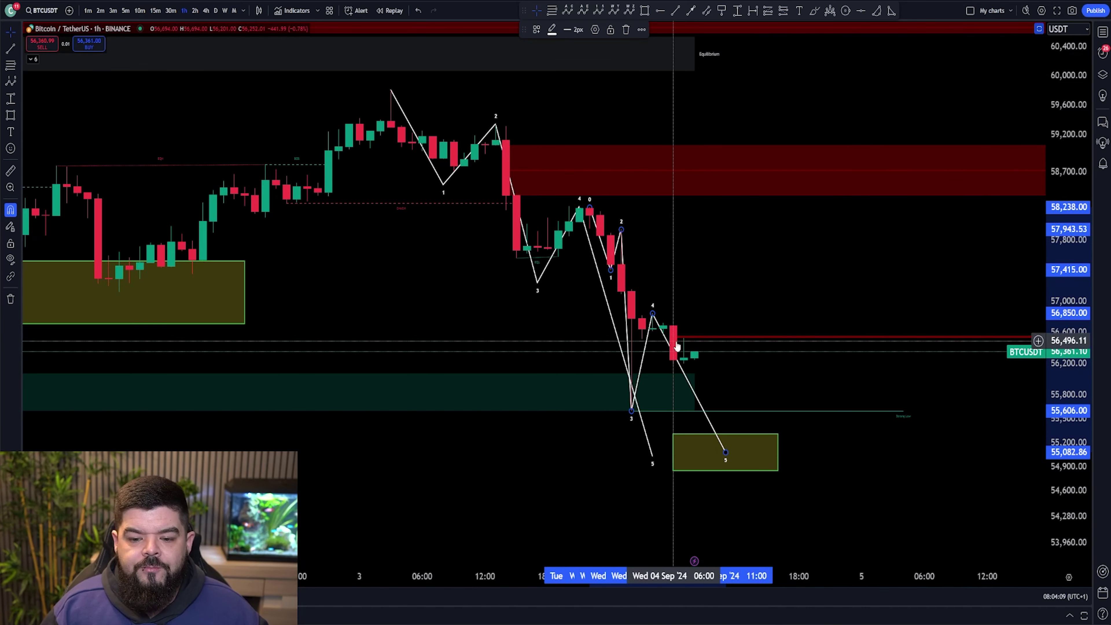
pyautogui.moveTo(658, 464); pyautogui.dragTo(663, 458)
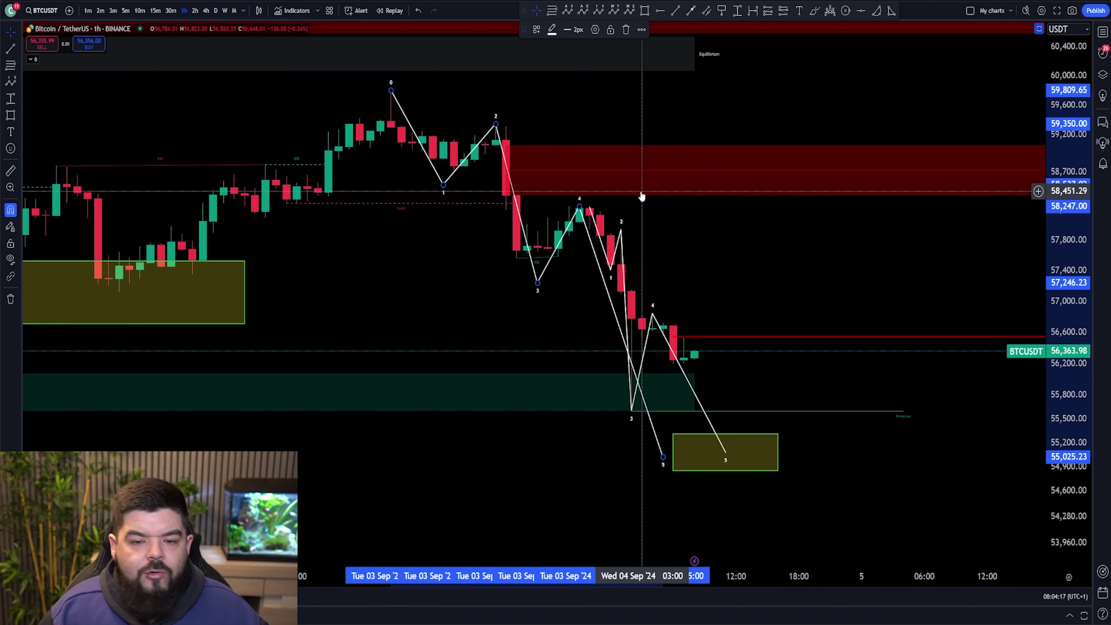
# Draw horizontal rays from the smaller wave 1 low at 57,415.00 and the larger wave 4 high at 58,247.00
pyautogui.click(661, 10)
pyautogui.click(613, 268)
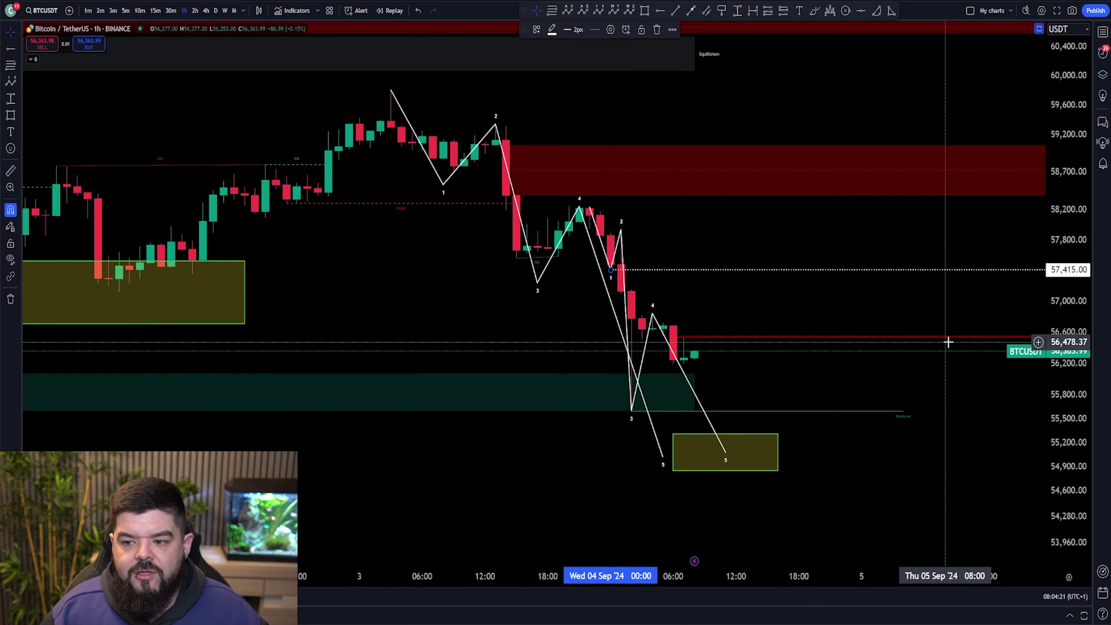
pyautogui.click(662, 11)
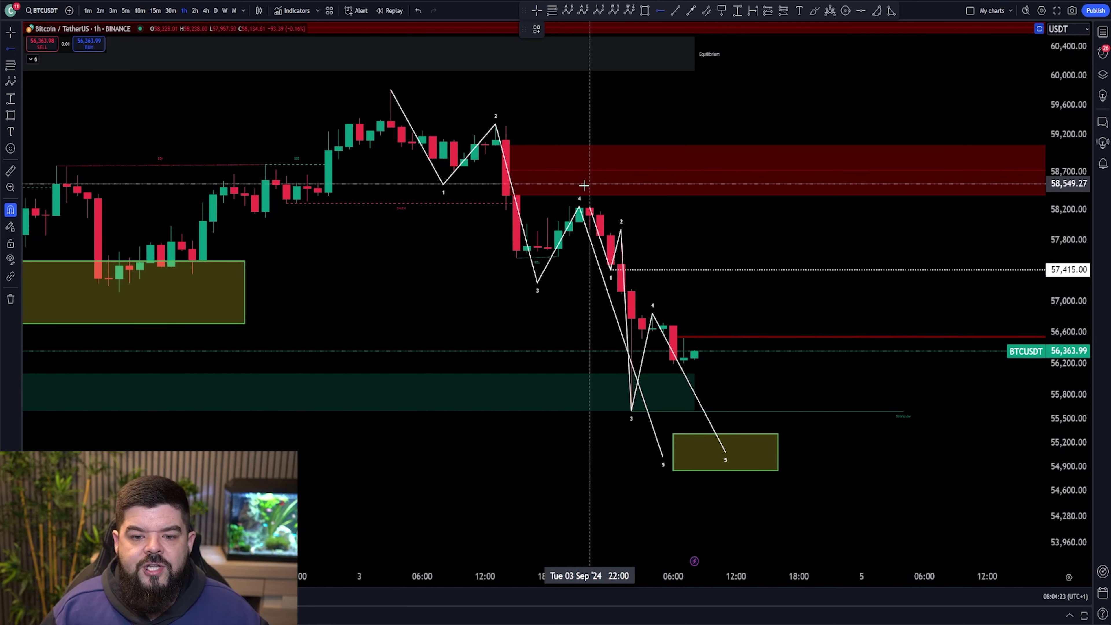
pyautogui.click(579, 206)
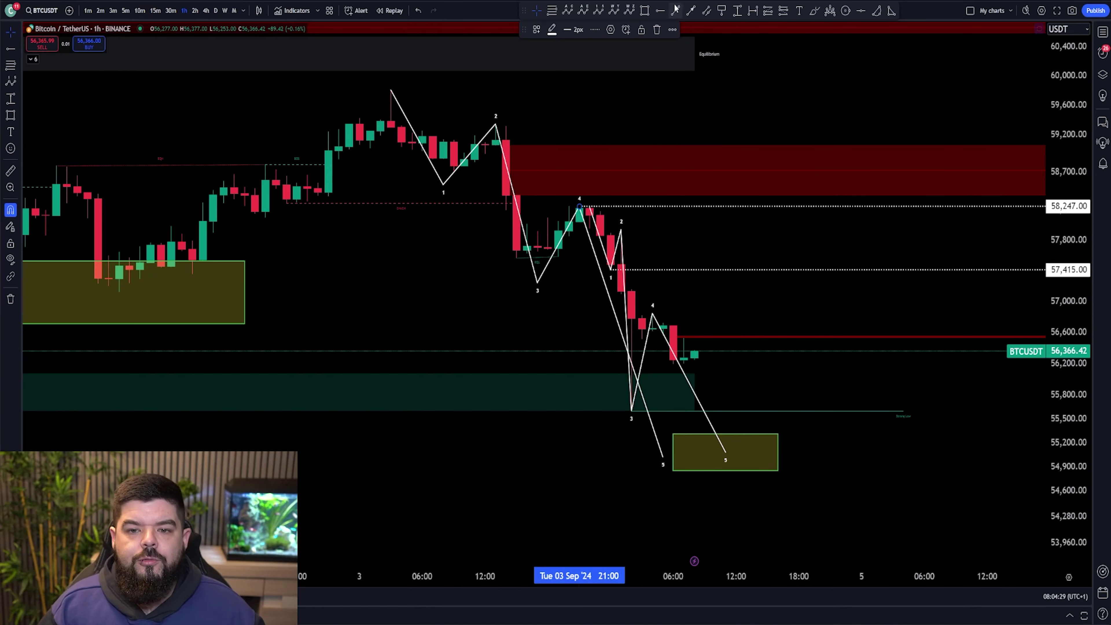
# Draw temporary arrows from the current price up into the red zone, onto the 55,606.00 low, and steeply upward from that low's line
pyautogui.hotkey('alt', 'b')
pyautogui.moveTo(695, 349); pyautogui.dragTo(739, 179)
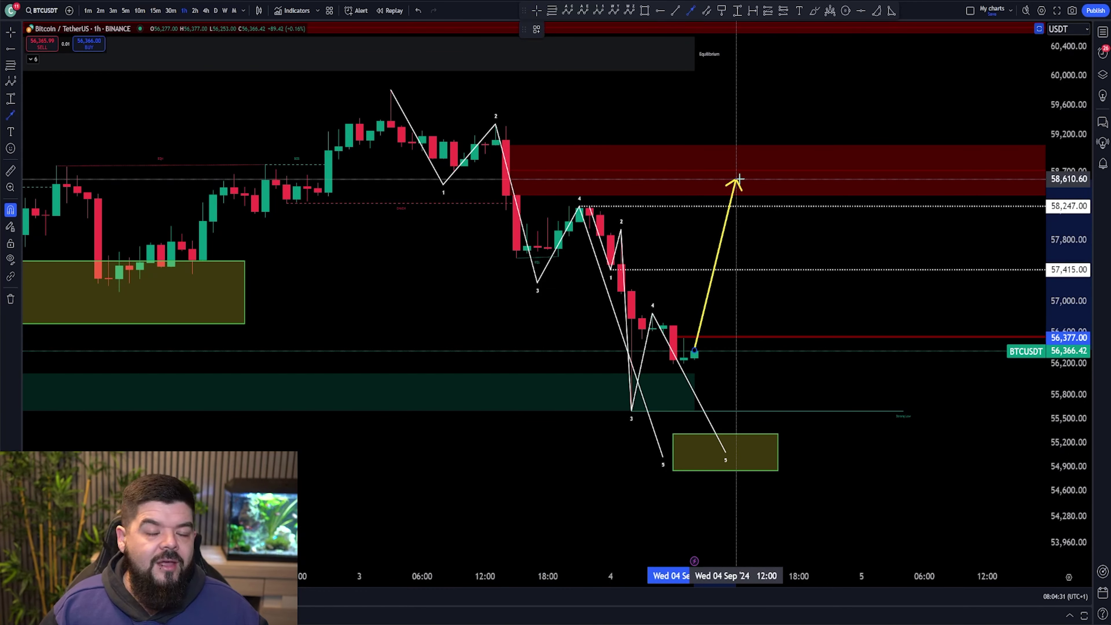
pyautogui.click(691, 10)
pyautogui.moveTo(443, 313); pyautogui.dragTo(629, 412)
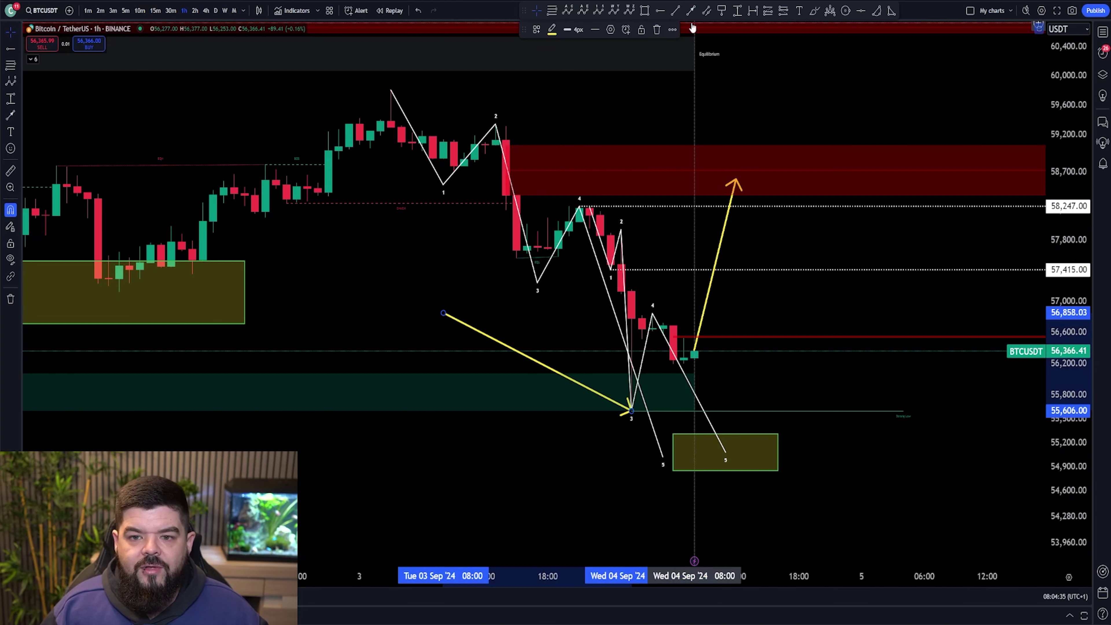
pyautogui.click(691, 10)
pyautogui.moveTo(757, 412)
pyautogui.mouseDown()
pyautogui.moveTo(789, 368)
pyautogui.moveTo(904, 71)
pyautogui.mouseUp()
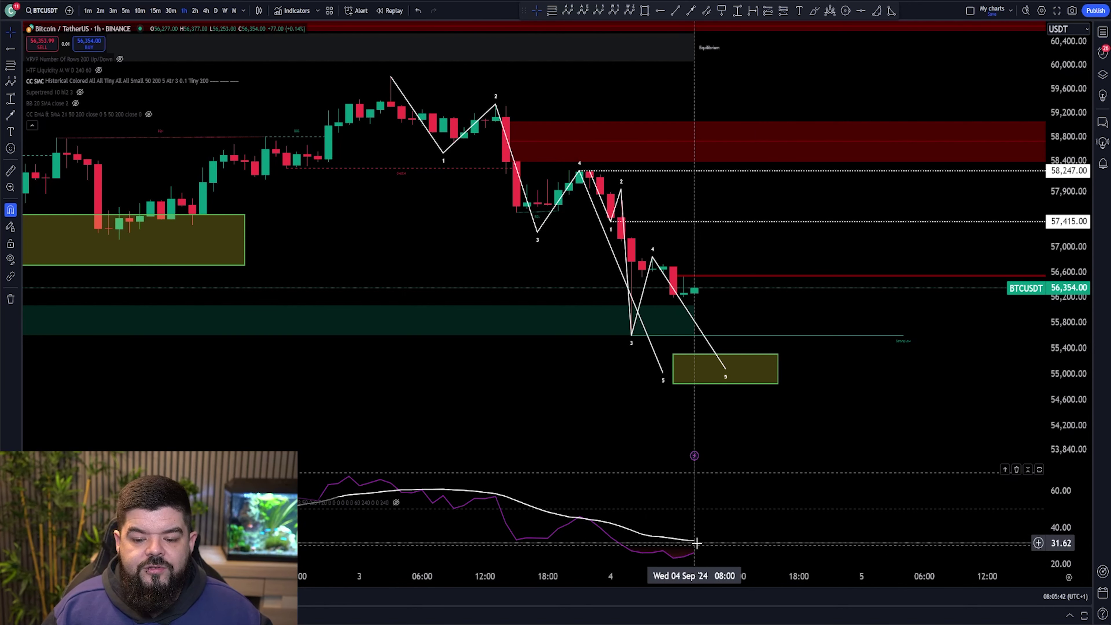
# Maximise the RSI pane, circle the end of its moving average with the brush, and undo the circle
pyautogui.doubleClick(729, 531)
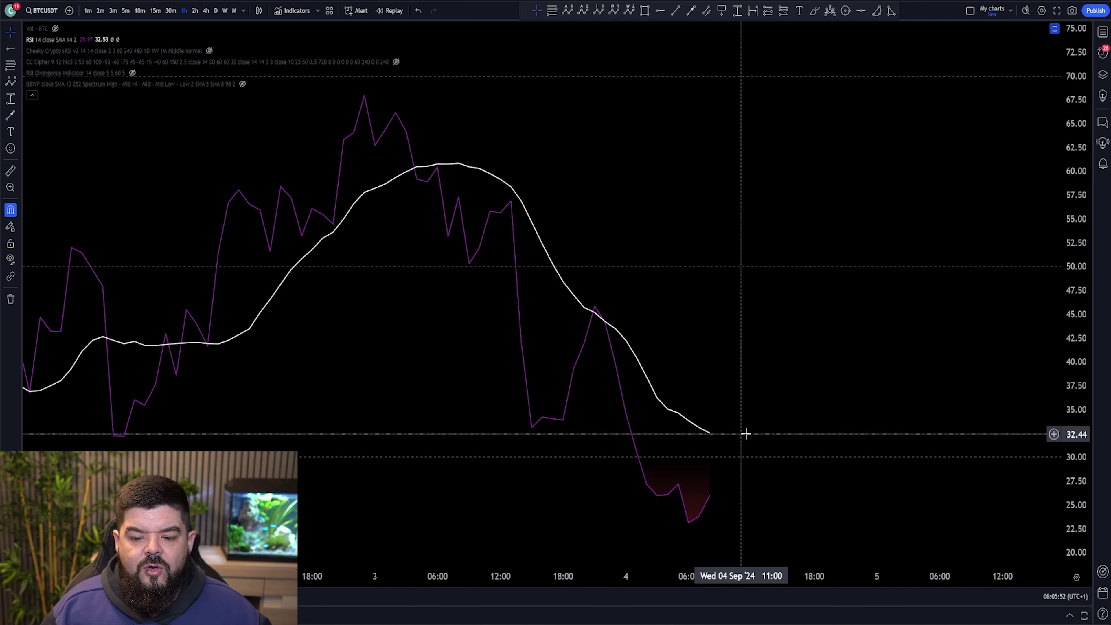
pyautogui.click(813, 15)
pyautogui.moveTo(717, 408)
pyautogui.mouseDown()
pyautogui.moveTo(685, 437)
pyautogui.moveTo(708, 430)
pyautogui.moveTo(718, 408)
pyautogui.mouseUp()
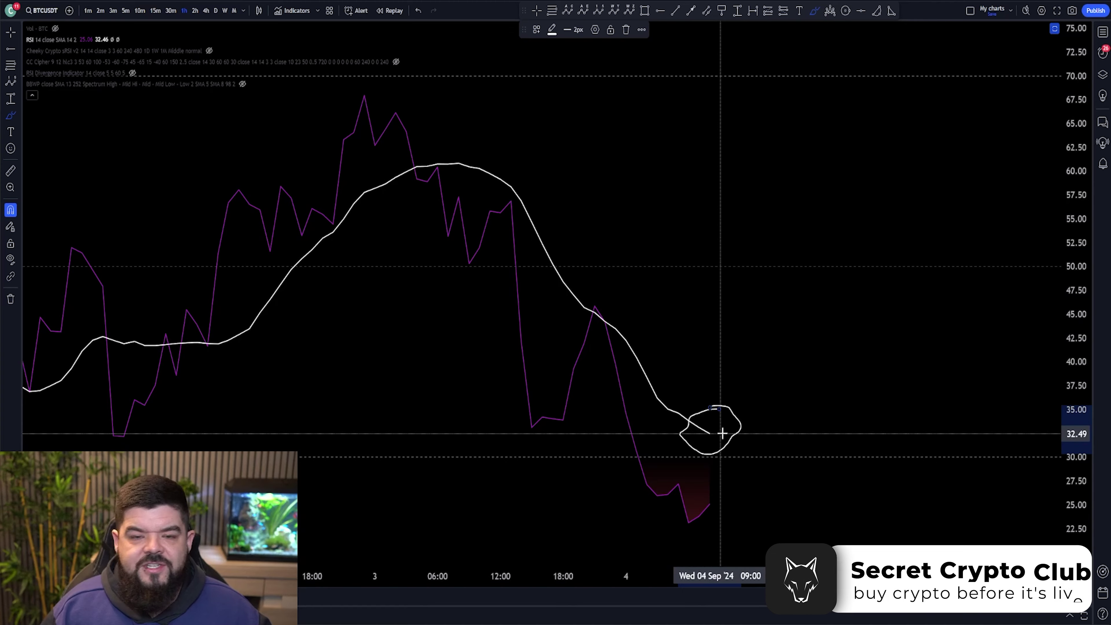
pyautogui.hotkey('ctrl', 'z')
pyautogui.press('Escape')
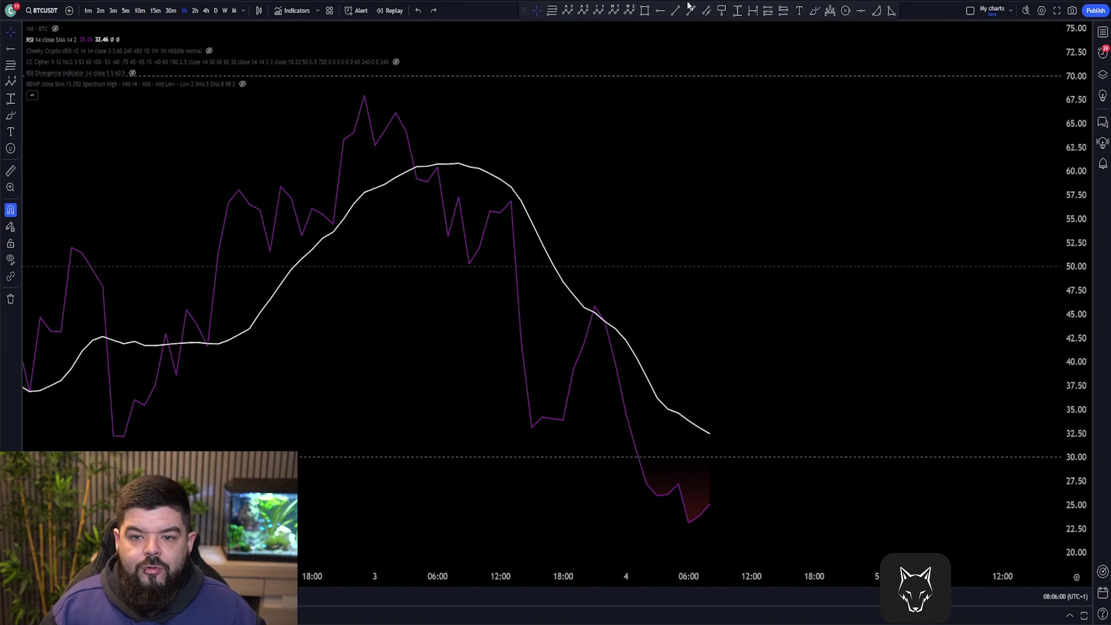
# Trace a rising RSI path from the latest reading with a temporary arrow, undo it, and restore the price chart with its indicator pane
pyautogui.click(691, 10)
pyautogui.click(720, 495)
pyautogui.click(846, 144)
pyautogui.hotkey('ctrl', 'z')
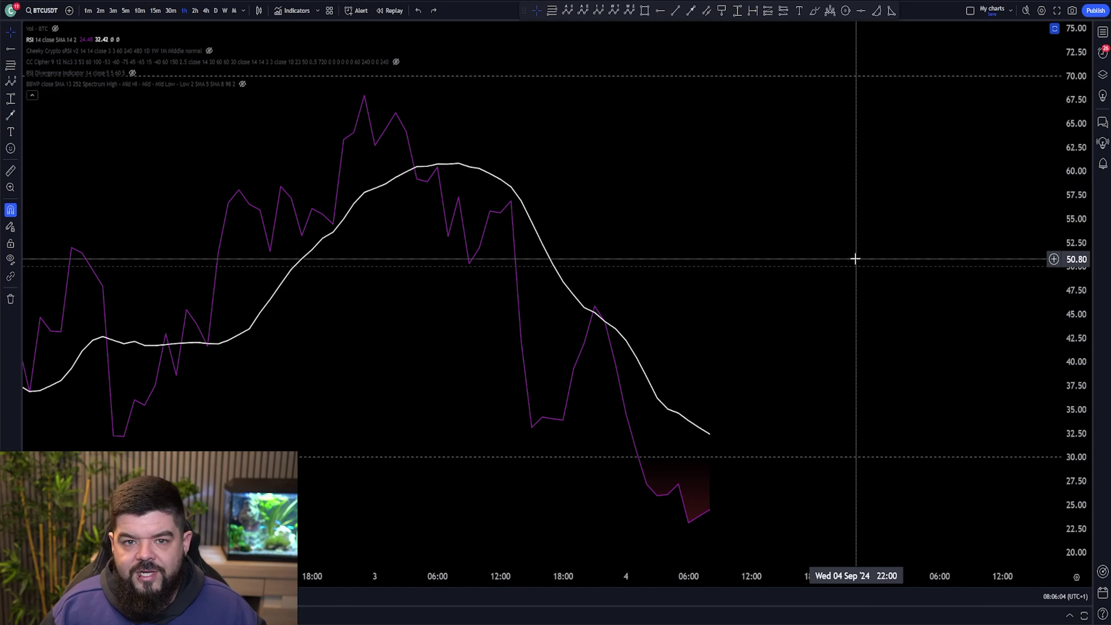
pyautogui.rightClick(854, 255)
pyautogui.press('Escape')
pyautogui.doubleClick(845, 255)
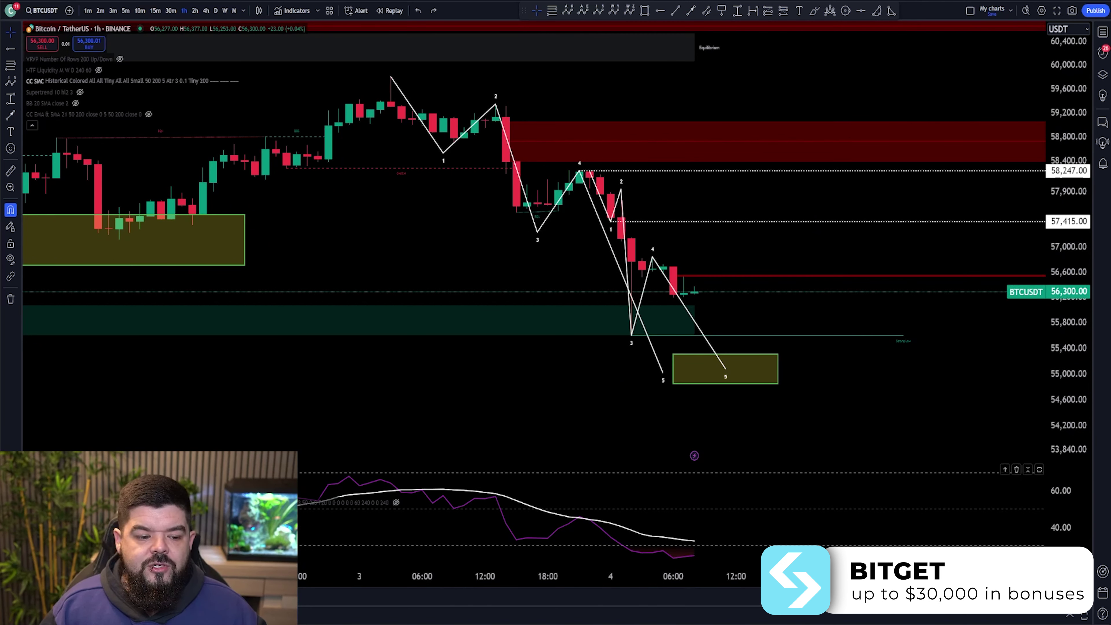
# Show the hidden CC Cipher indicator in the lower pane, and circle the label at the end of the 55,606.00 line
pyautogui.click(396, 502)
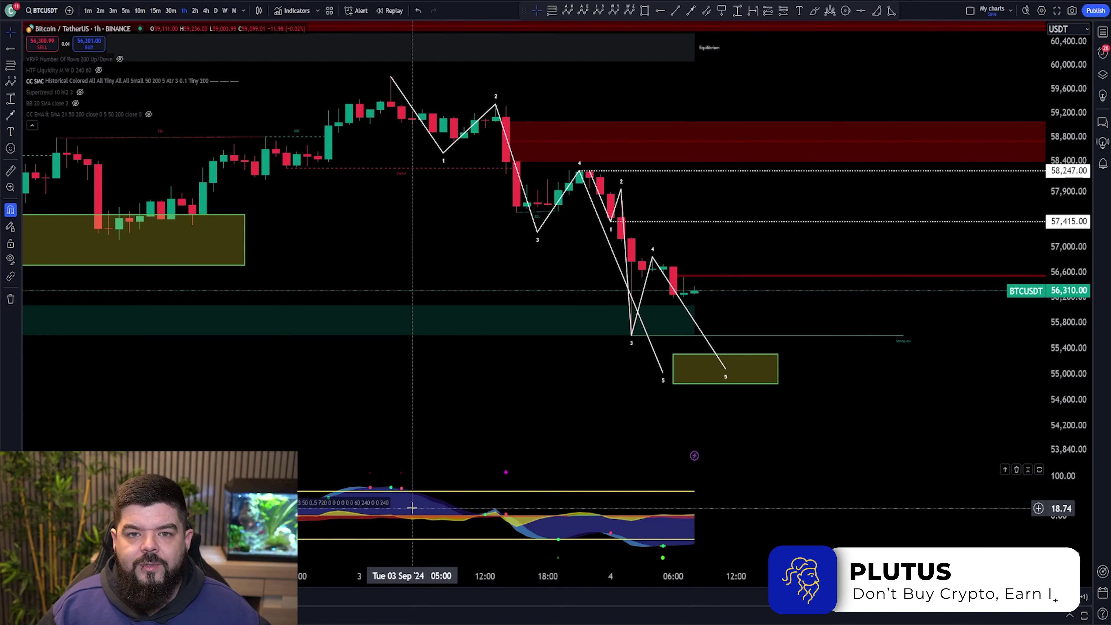
pyautogui.click(814, 11)
pyautogui.moveTo(914, 324)
pyautogui.mouseDown()
pyautogui.moveTo(862, 326)
pyautogui.moveTo(893, 318)
pyautogui.mouseUp()
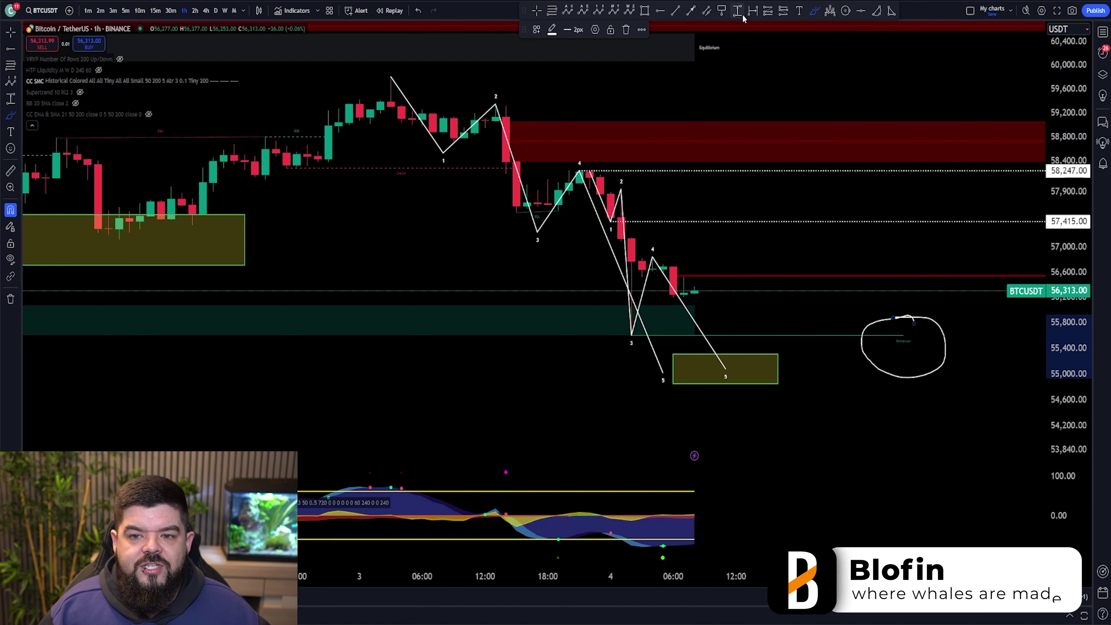
# Place a long position with entry at the 55,606.00 low, a target 4,942.84 above it and a stop at 55,232.88
pyautogui.click(766, 10)
pyautogui.click(632, 336)
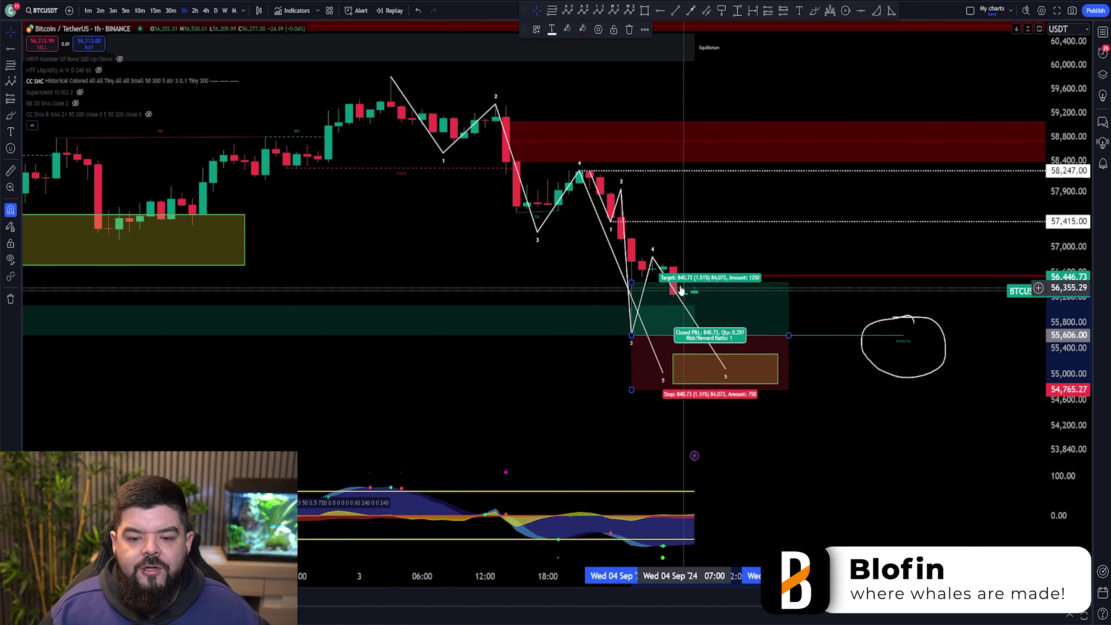
pyautogui.moveTo(632, 277); pyautogui.dragTo(632, 33)
pyautogui.moveTo(632, 389); pyautogui.dragTo(632, 359)
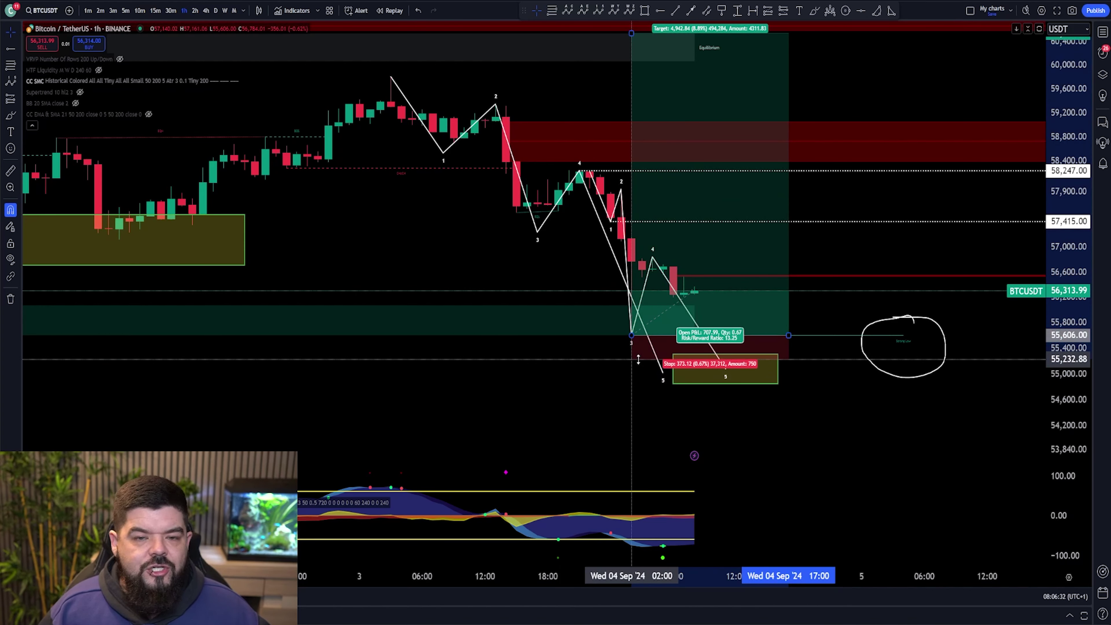